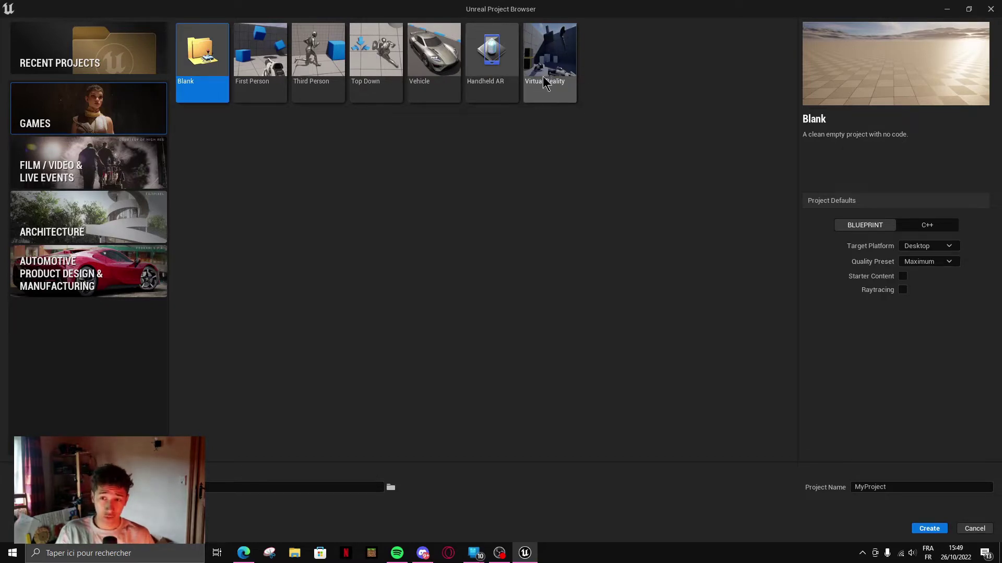
Step: Review the Handheld AR, Vehicle, Top Down, Third Person, First Person and Blank game templates
{"action": "left_click", "coordinate": [495, 58]}
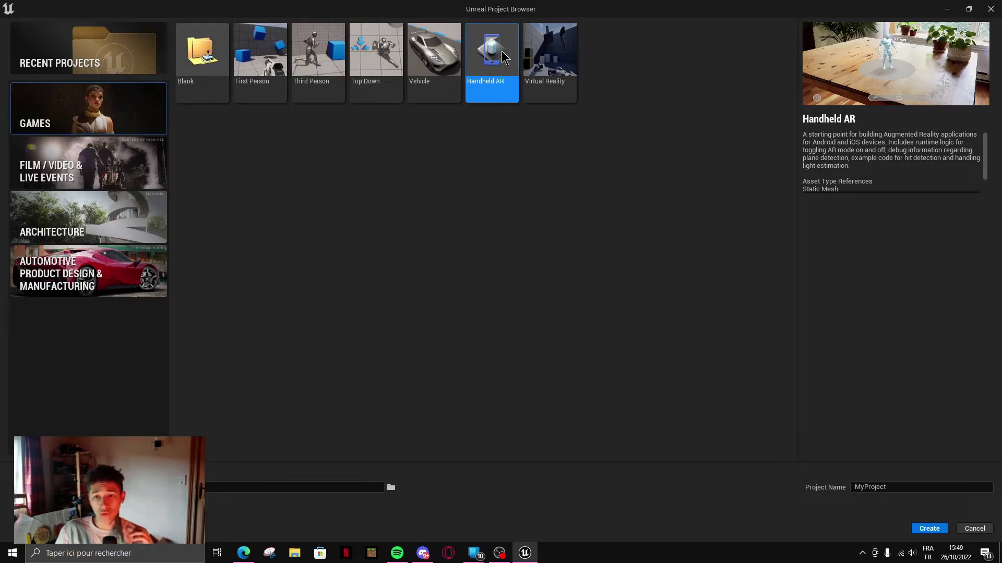
{"action": "left_click", "coordinate": [446, 58]}
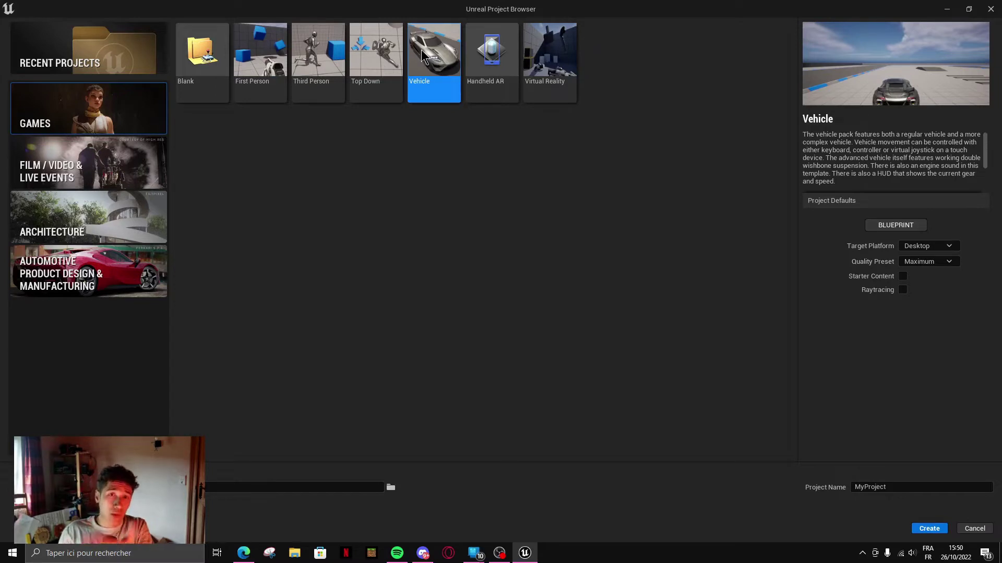
{"action": "left_click", "coordinate": [379, 47]}
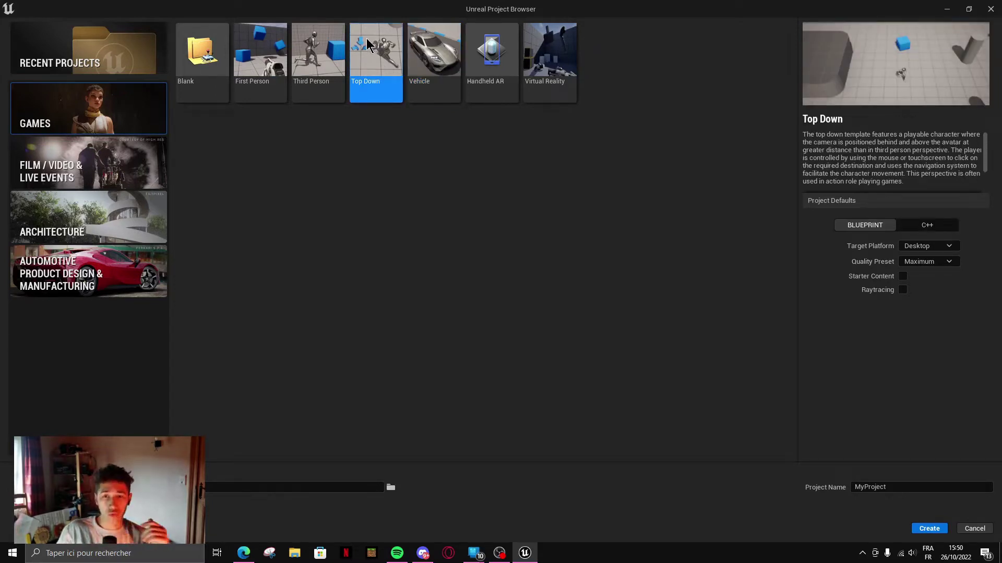
{"action": "left_click", "coordinate": [311, 68]}
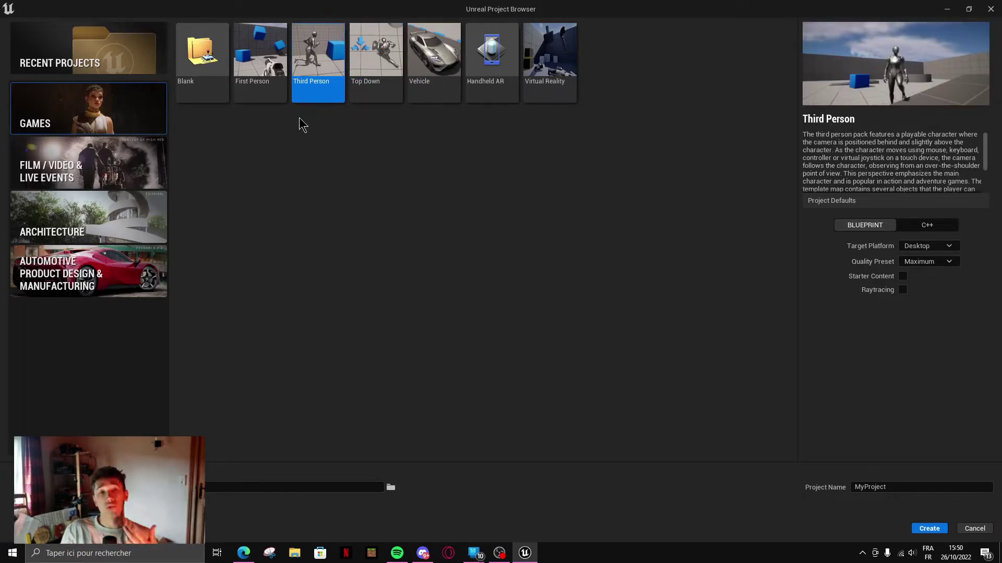
{"action": "left_click", "coordinate": [260, 50]}
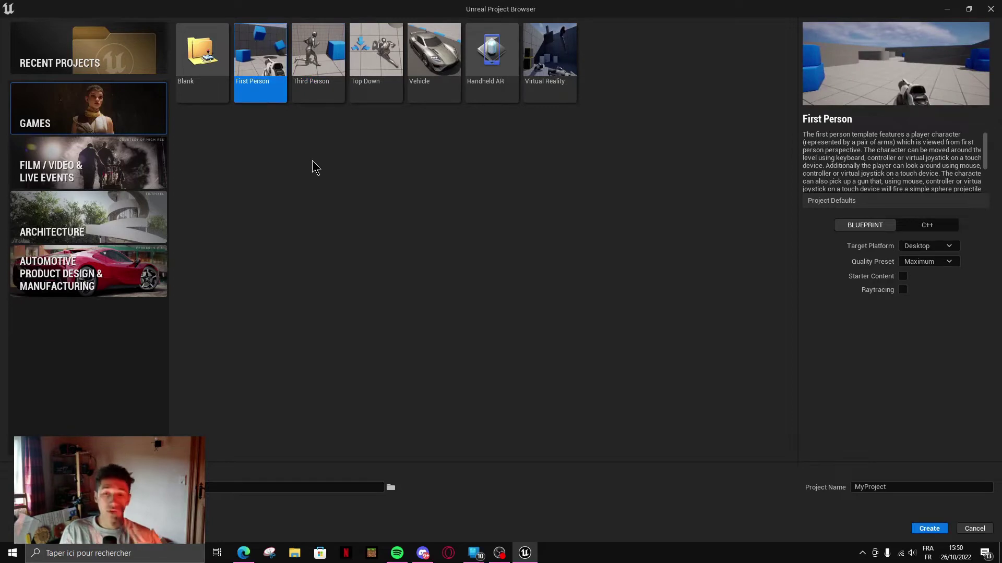
{"action": "left_click", "coordinate": [202, 58]}
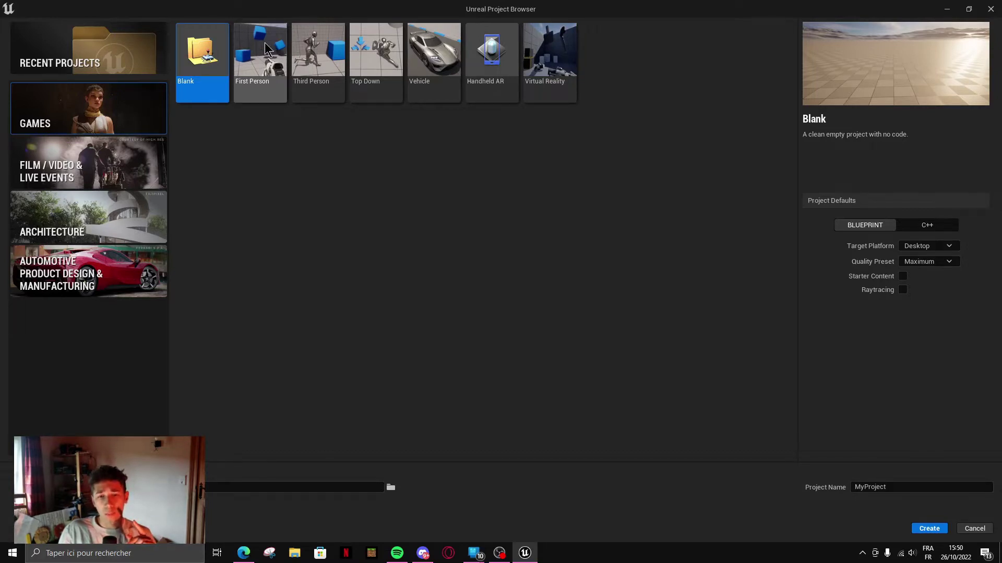
Step: Choose the Third Person game template as a Blueprint project with Desktop as the target platform
{"action": "left_click", "coordinate": [312, 39]}
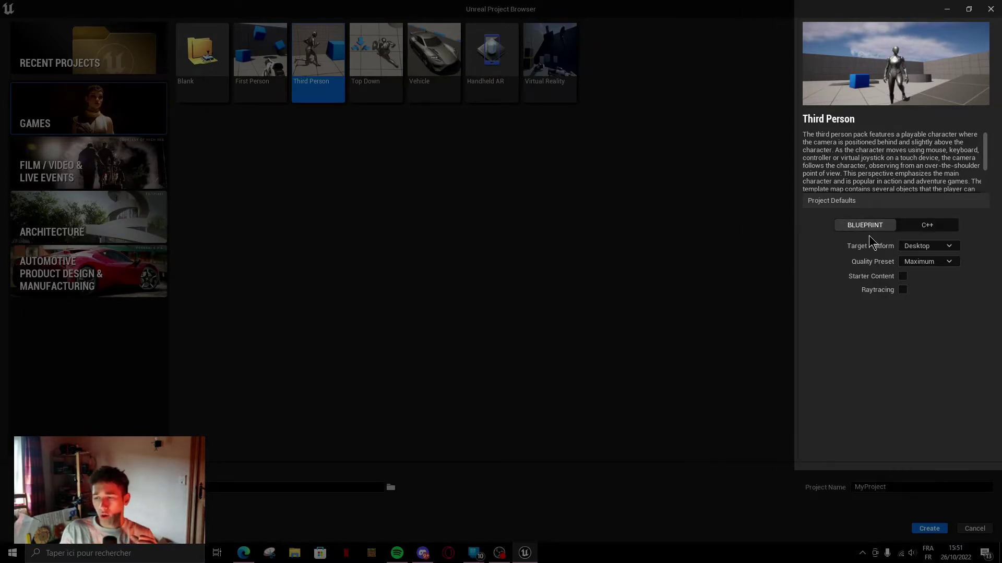
{"action": "left_click", "coordinate": [927, 226]}
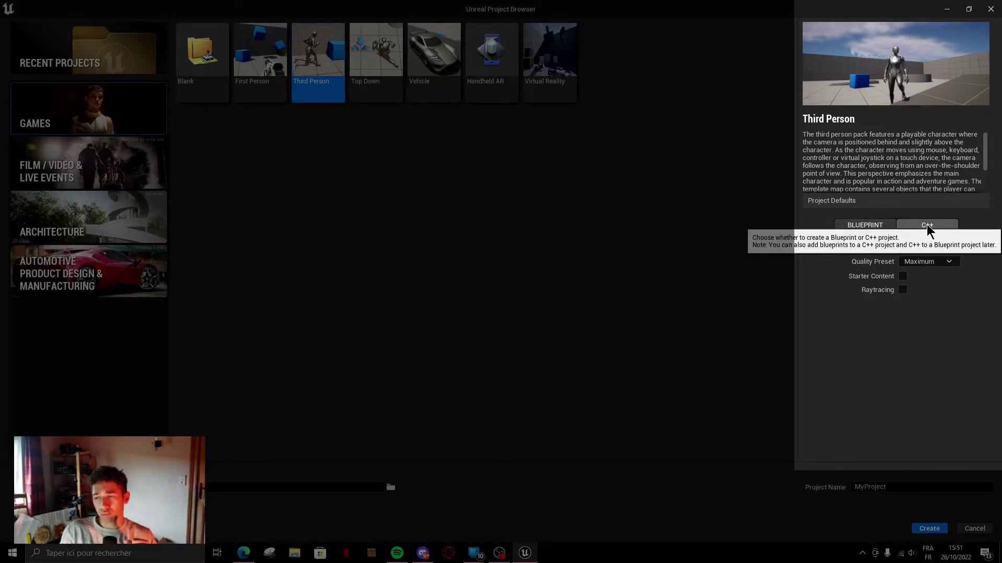
{"action": "left_click", "coordinate": [873, 225]}
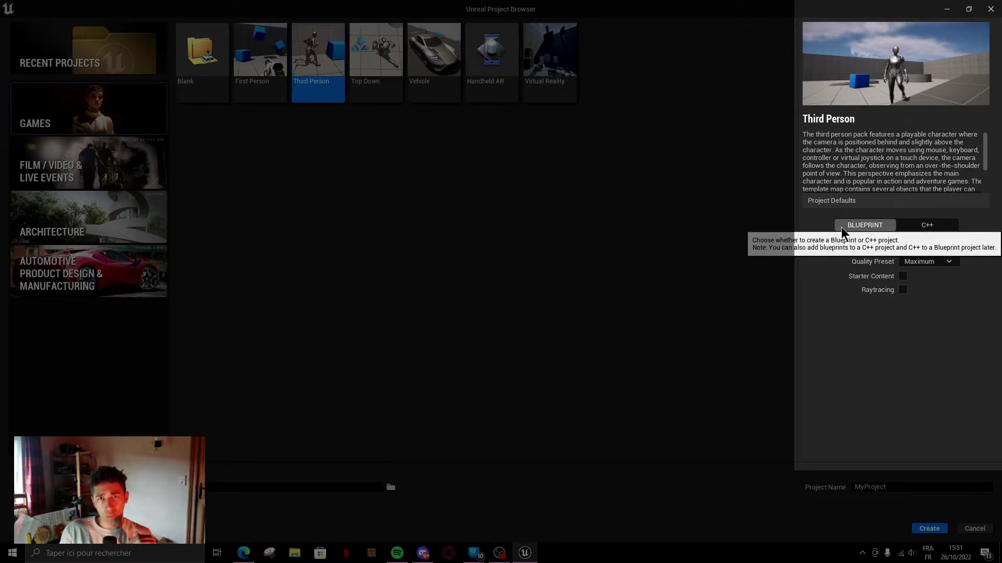
{"action": "left_click", "coordinate": [936, 246]}
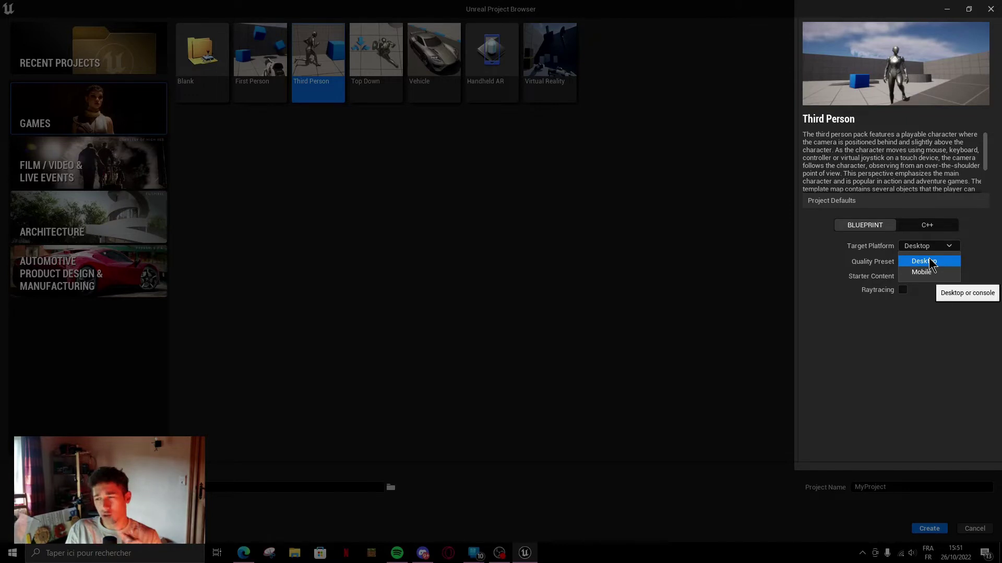
{"action": "left_click", "coordinate": [930, 262]}
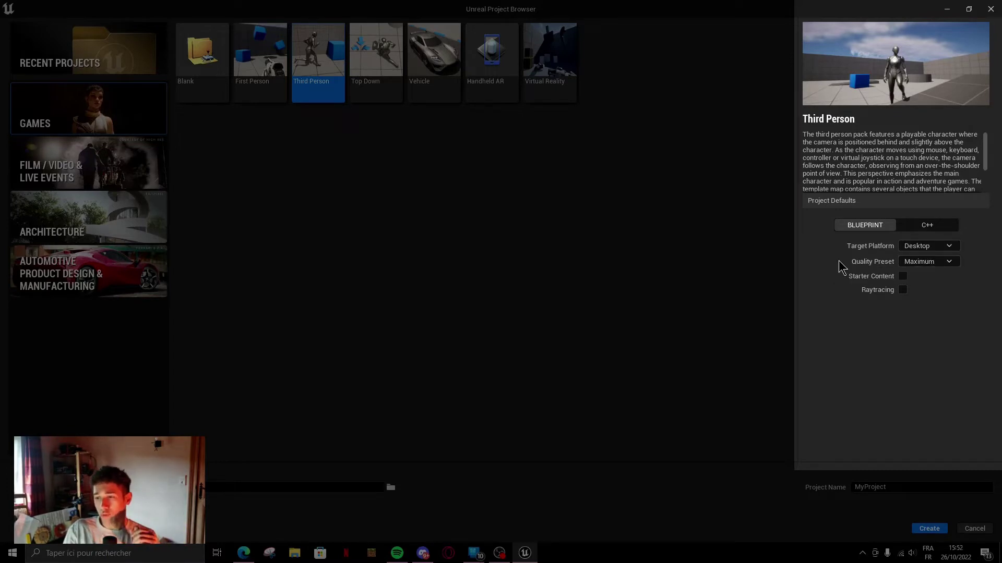
Step: Keep the quality preset at Maximum and include the starter content in the new project
{"action": "left_click", "coordinate": [919, 263]}
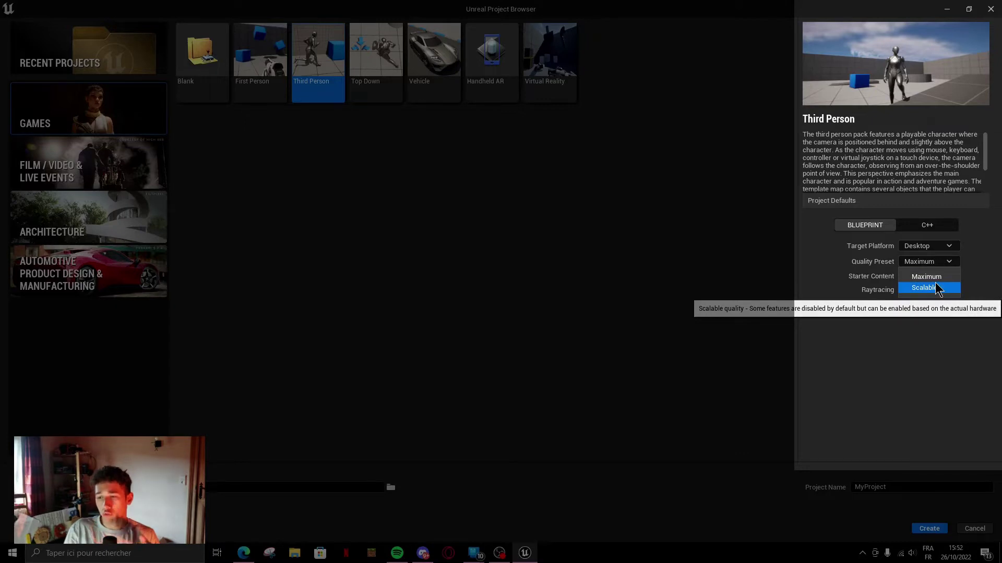
{"action": "left_click", "coordinate": [940, 276]}
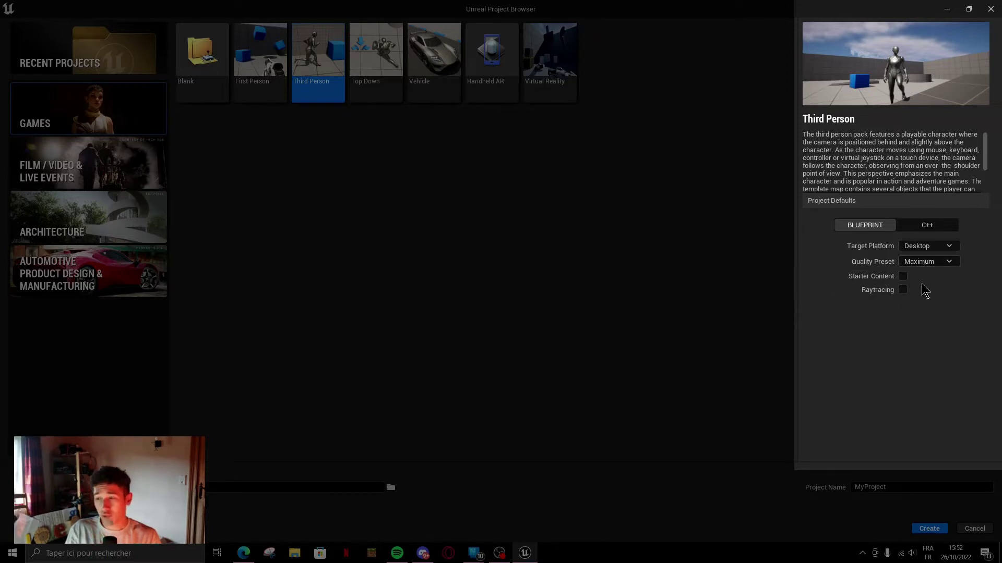
{"action": "left_click", "coordinate": [902, 276]}
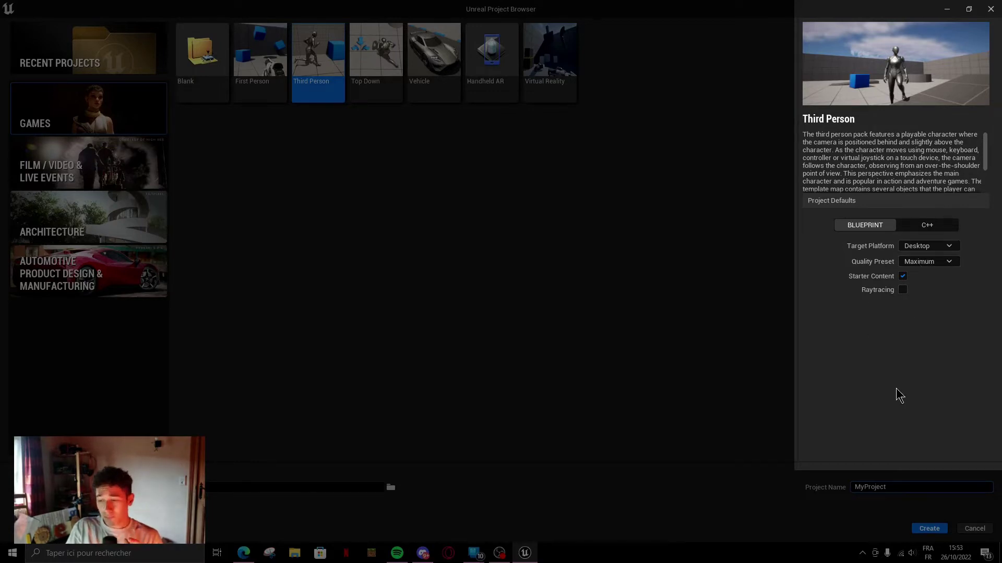
Step: Name the new project MathGames_Formations
{"action": "left_click_drag", "start_coordinate": [896, 488], "coordinate": [846, 489]}
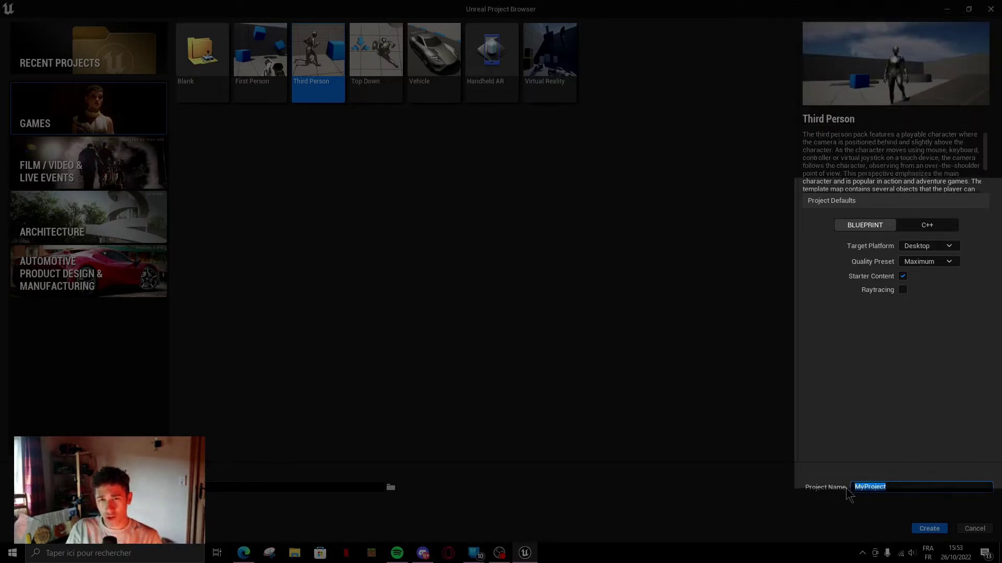
{"action": "type", "text": "M"}
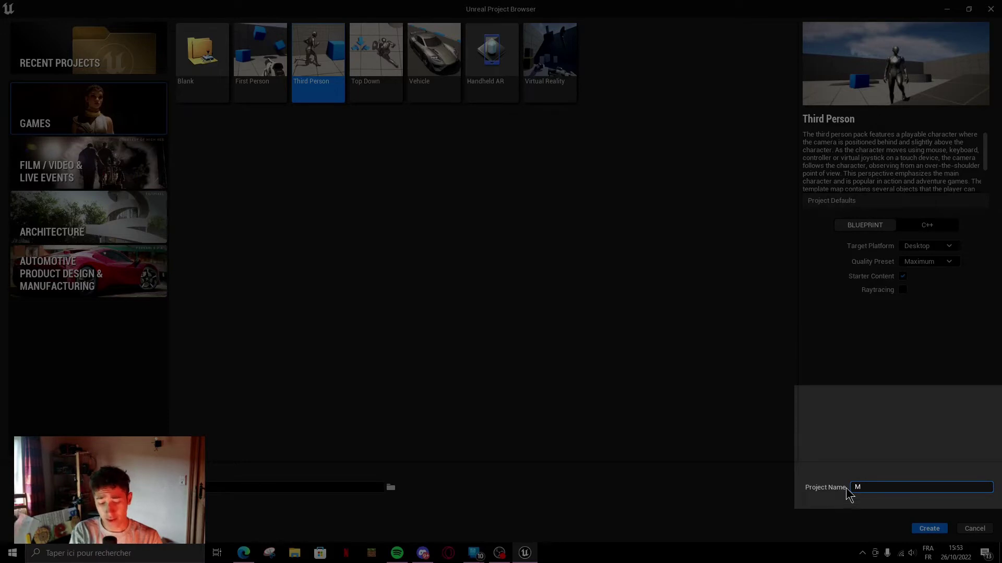
{"action": "type", "text": "ath Games "}
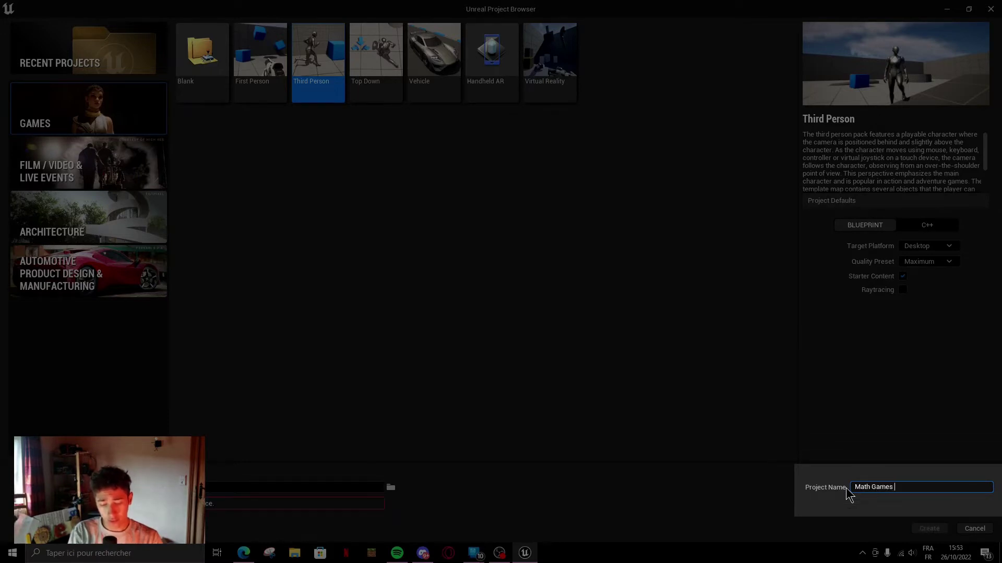
{"action": "type", "text": "Format"}
{"action": "key", "text": "ctrl+a"}
{"action": "type", "text": "MathGames_Formations"}
{"action": "double_click", "coordinate": [965, 487]}
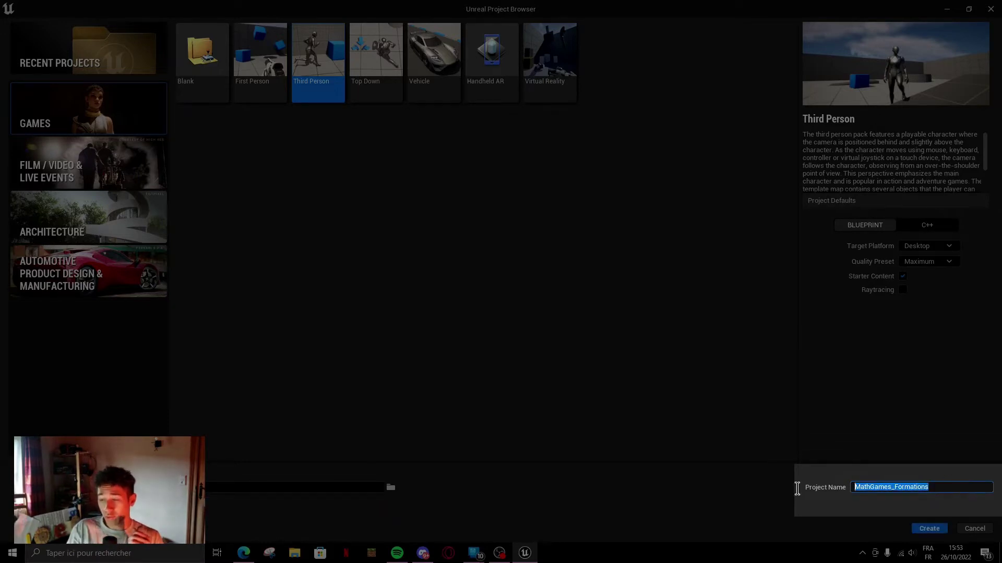
{"action": "left_click", "coordinate": [897, 487]}
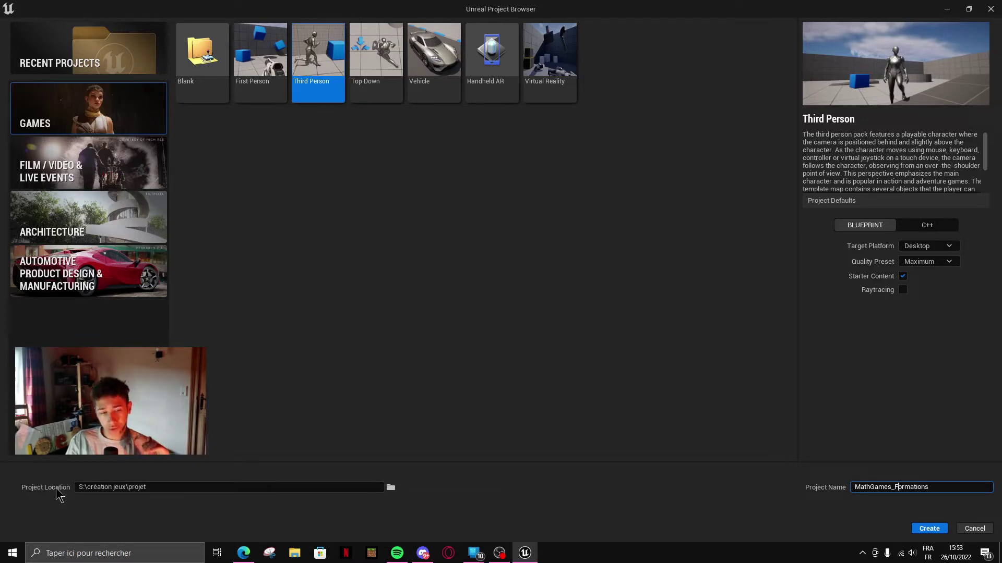
Step: Examine which drives of the PC are available as a project location
{"action": "left_click", "coordinate": [390, 489]}
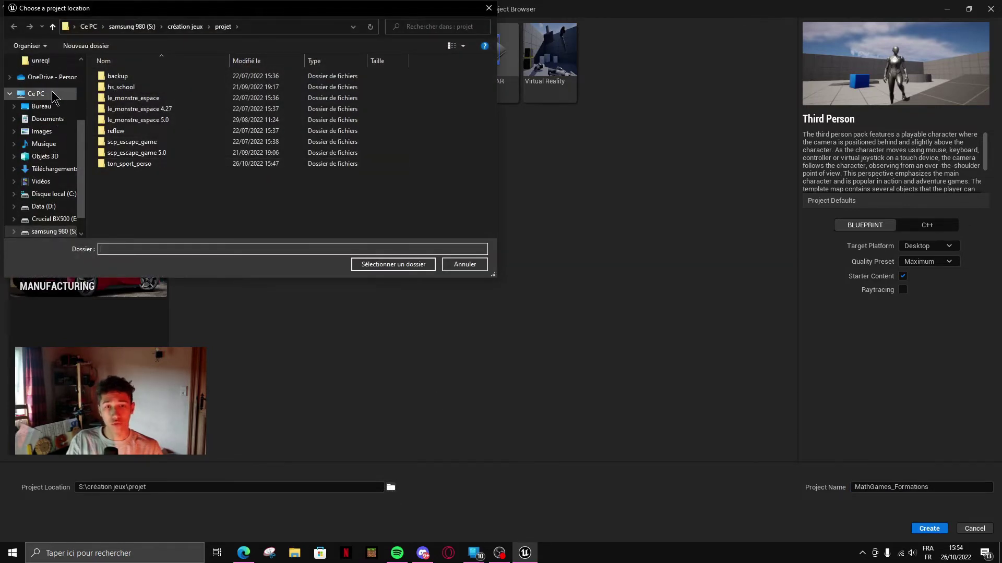
{"action": "left_click", "coordinate": [37, 94]}
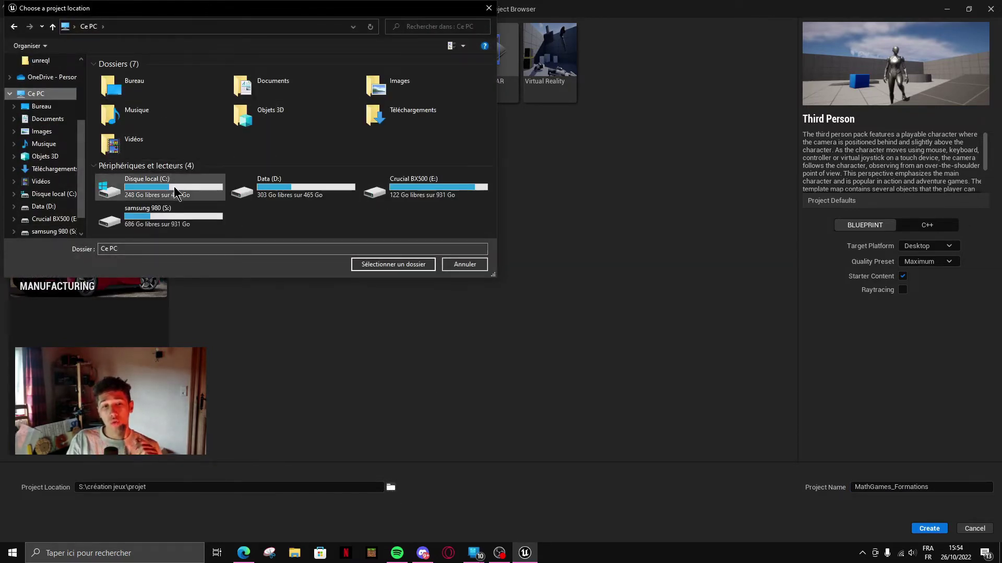
{"action": "left_click", "coordinate": [461, 264]}
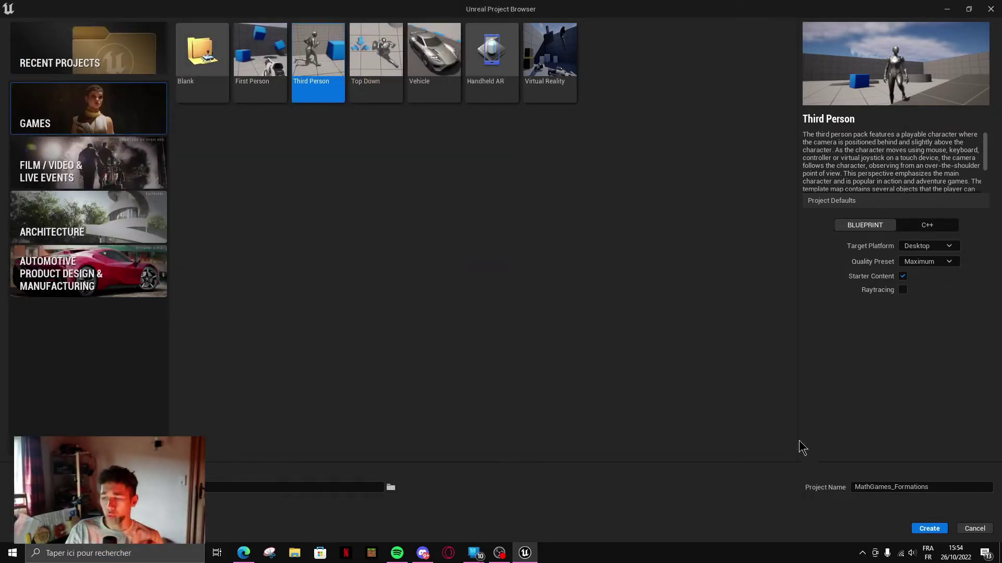
Step: Create the project with the chosen template, settings and name
{"action": "left_click", "coordinate": [926, 530]}
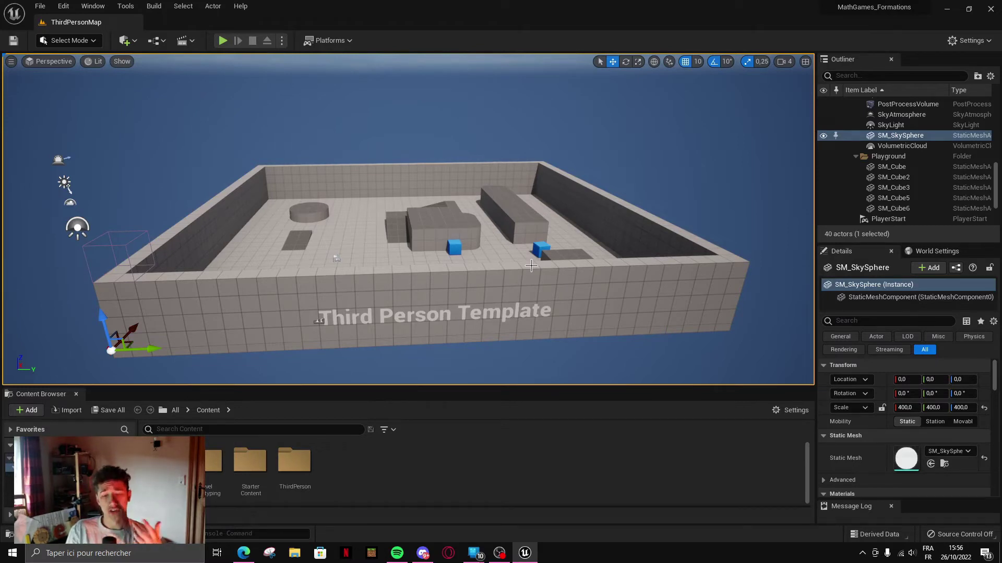
Step: Close the docked Content Browser and bring up the temporary Content Drawer over the level instead
{"action": "left_click", "coordinate": [76, 394]}
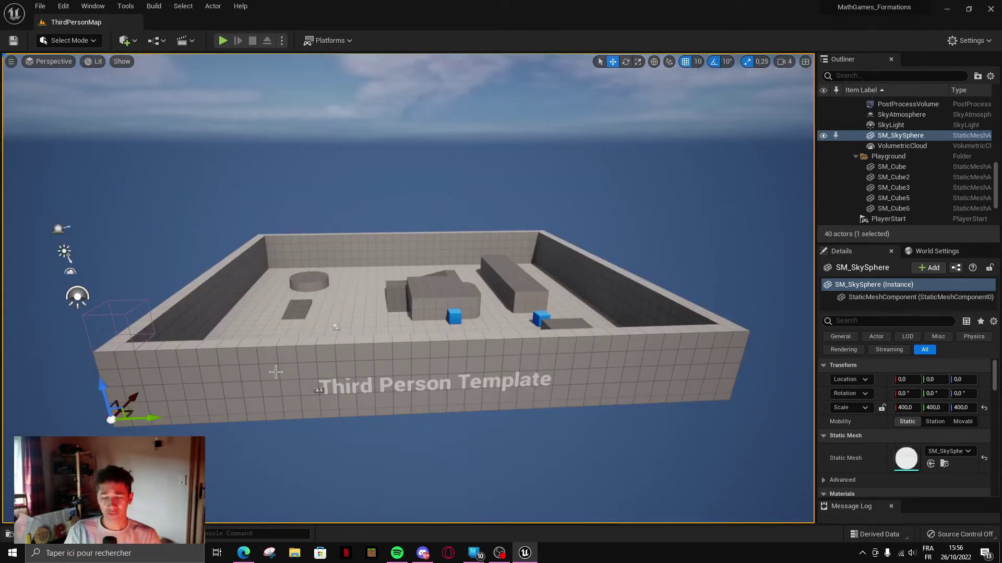
{"action": "right_click", "coordinate": [344, 306]}
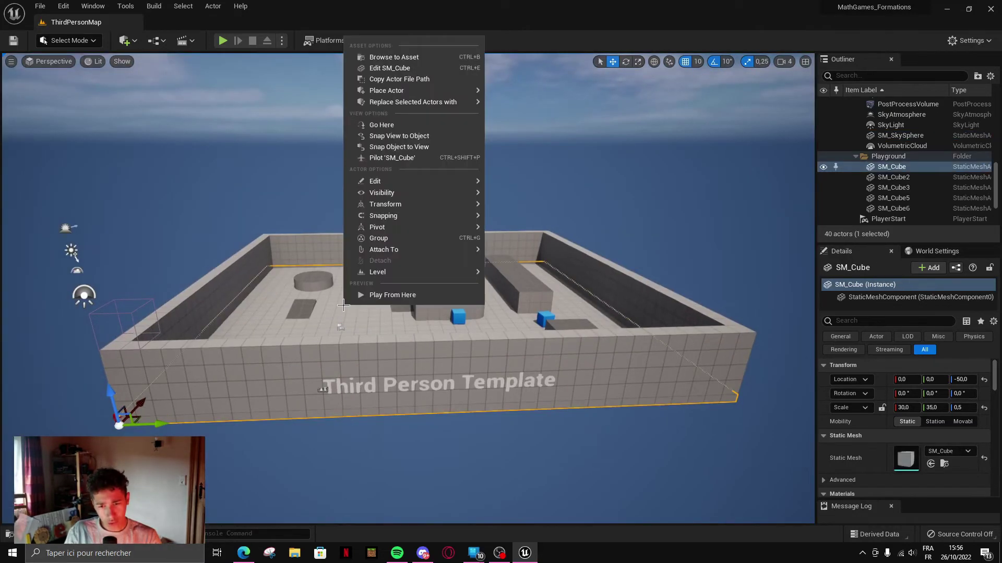
{"action": "left_click", "coordinate": [263, 173]}
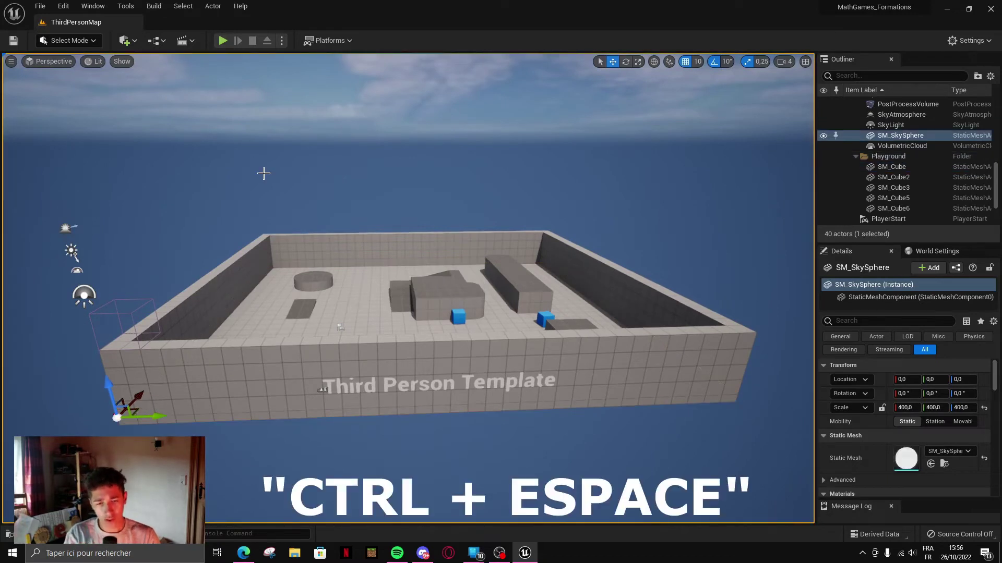
{"action": "key", "text": "ctrl+space"}
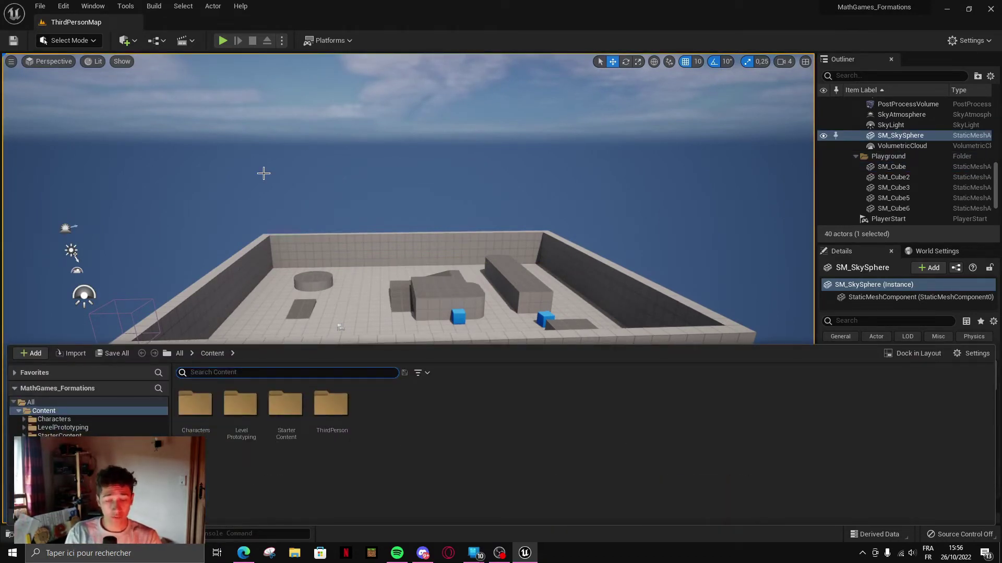
{"action": "right_click_drag", "start_coordinate": [406, 240], "coordinate": [412, 247]}
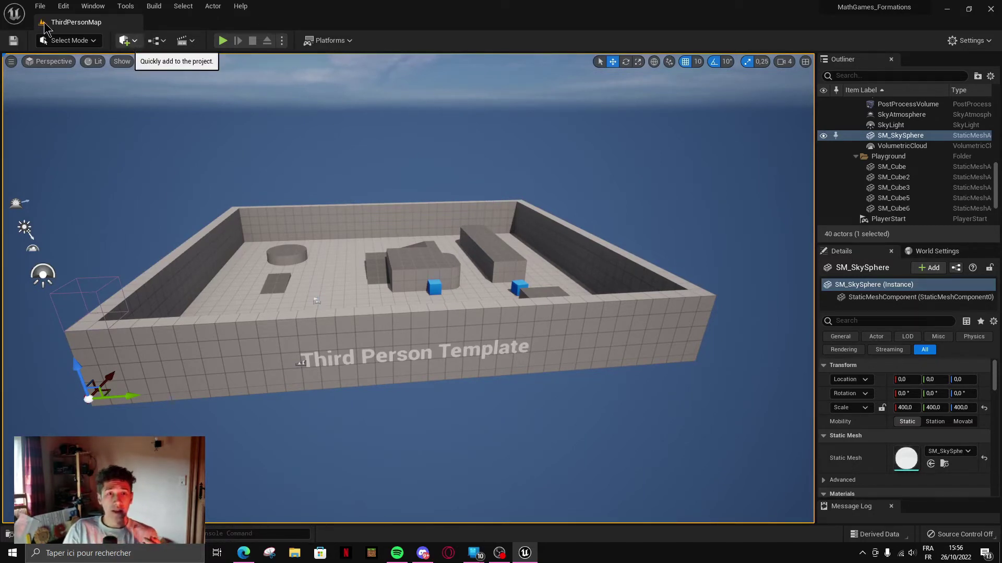
Step: Restore the docked Content Browser by reopening Content Browser 1
{"action": "left_click", "coordinate": [97, 5]}
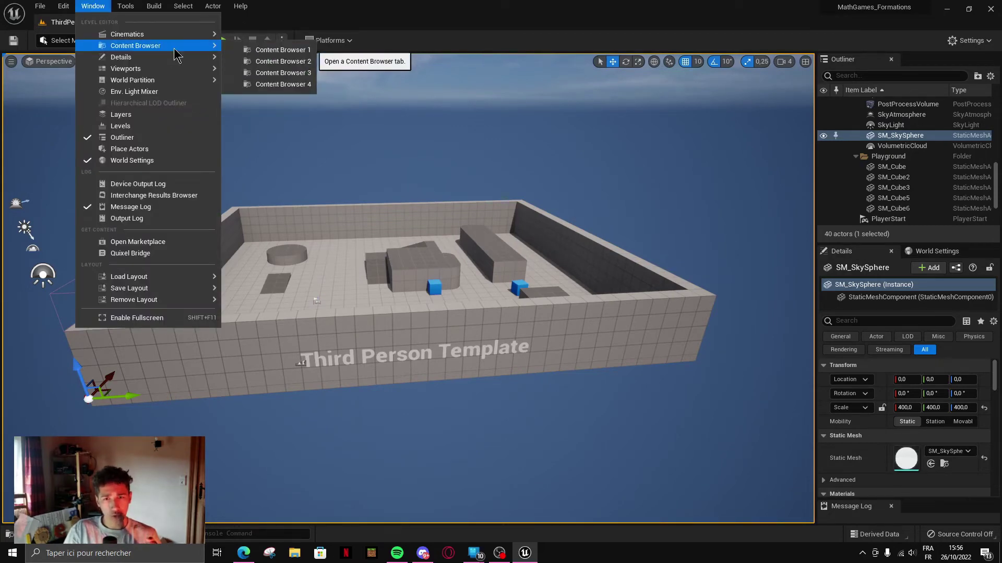
{"action": "left_click", "coordinate": [250, 47]}
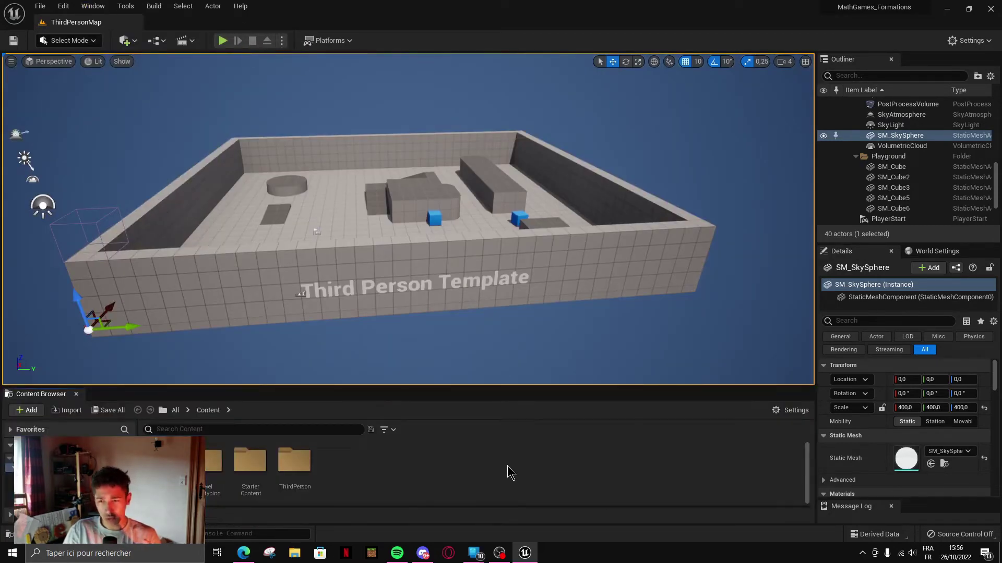
{"action": "right_click_drag", "start_coordinate": [534, 320], "coordinate": [522, 312]}
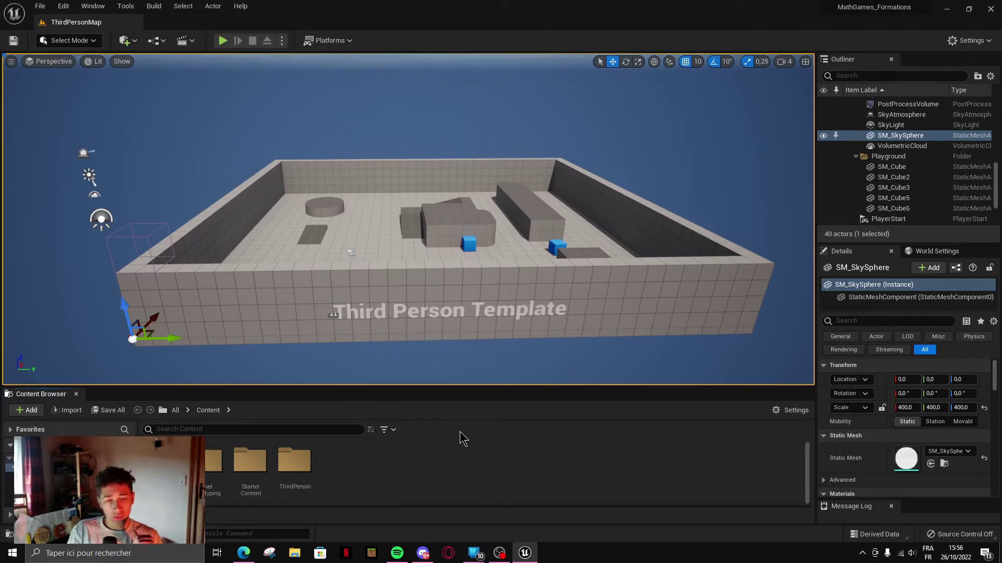
Step: Open the third-person character blueprint from the Blueprints folder inside ThirdPerson, using the Content Drawer
{"action": "key", "text": "ctrl+space"}
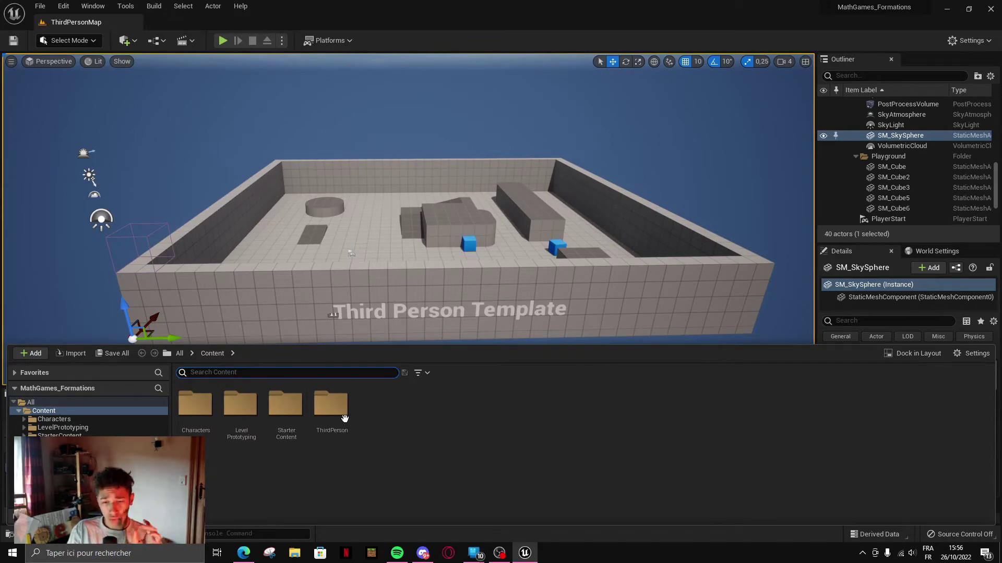
{"action": "left_click", "coordinate": [333, 489]}
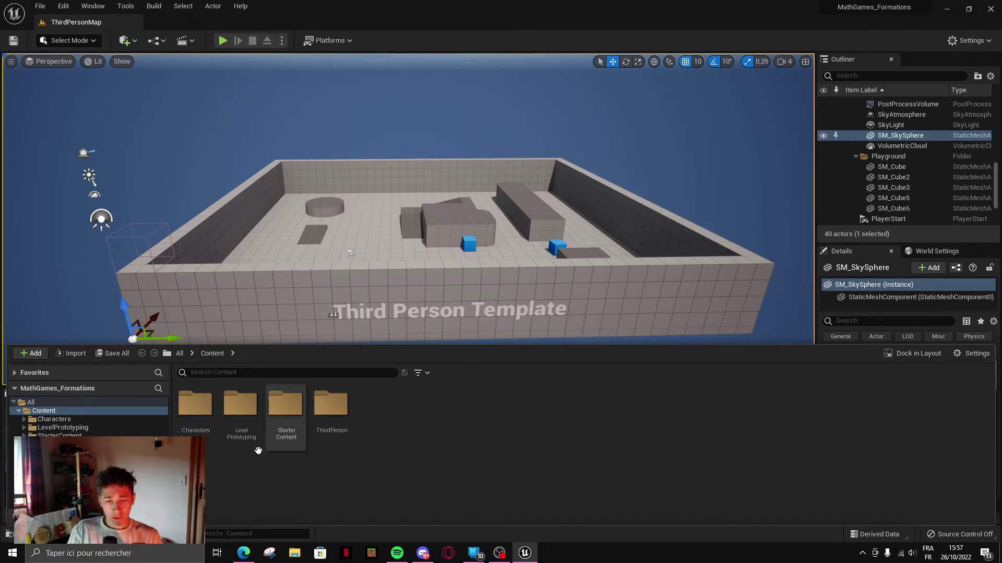
{"action": "double_click", "coordinate": [329, 406]}
{"action": "double_click", "coordinate": [195, 406]}
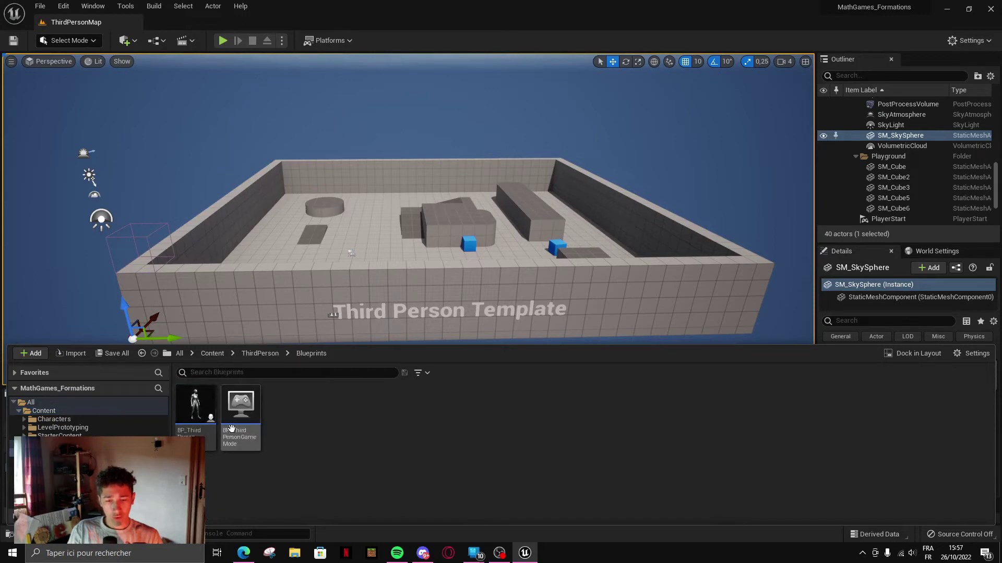
{"action": "left_click", "coordinate": [186, 411]}
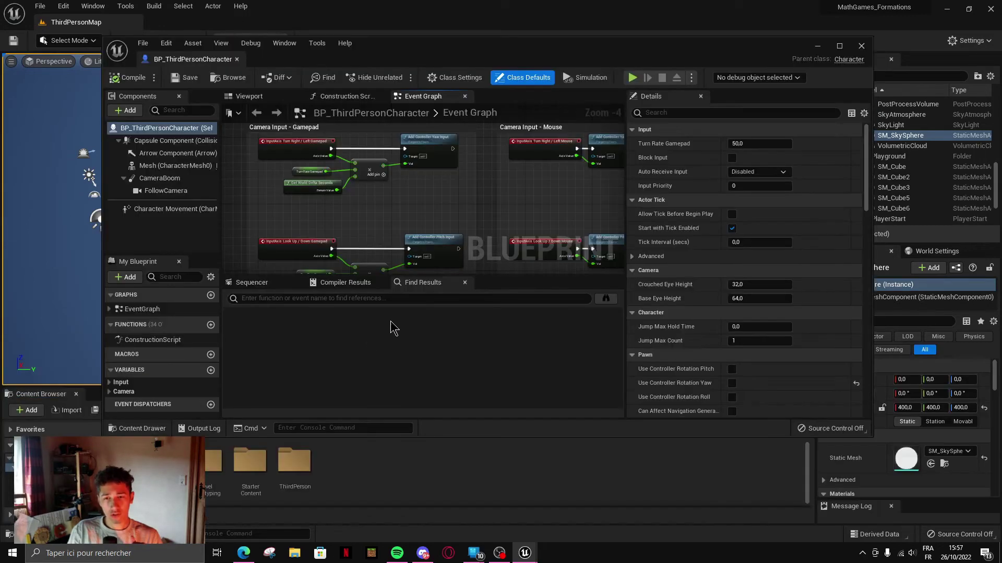
Step: Maximize the character blueprint's editor and examine the overall node groups of its Event Graph
{"action": "left_click", "coordinate": [839, 46]}
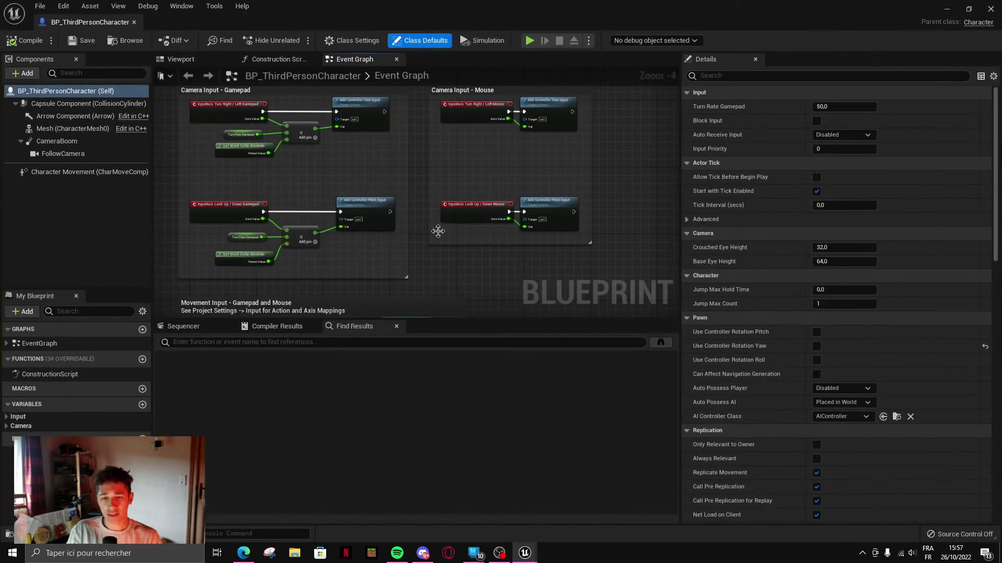
{"action": "scroll", "coordinate": [438, 230], "scroll_direction": "down", "scroll_amount": 4}
{"action": "right_click_drag", "start_coordinate": [418, 144], "coordinate": [420, 122]}
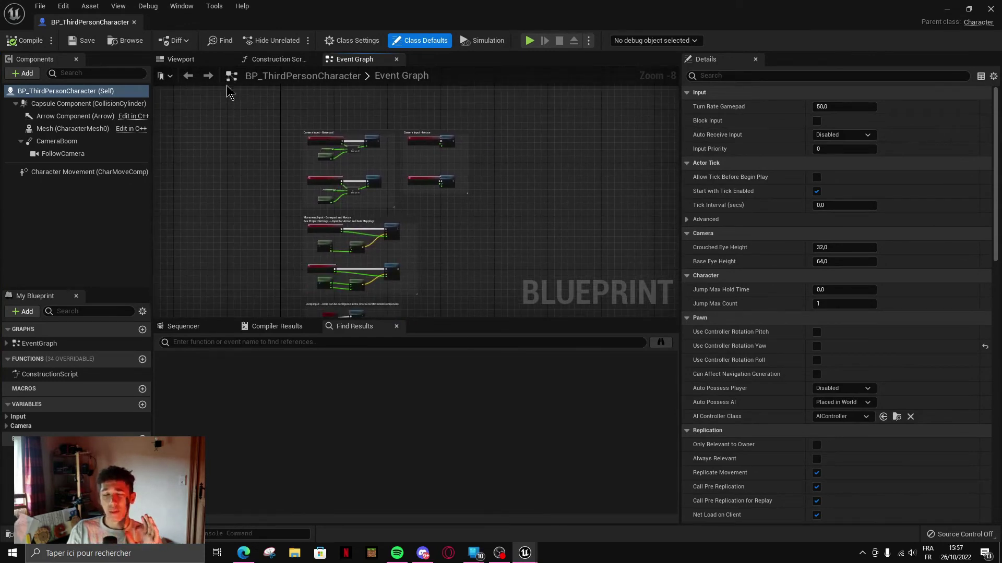
{"action": "right_click_drag", "start_coordinate": [244, 140], "coordinate": [243, 135]}
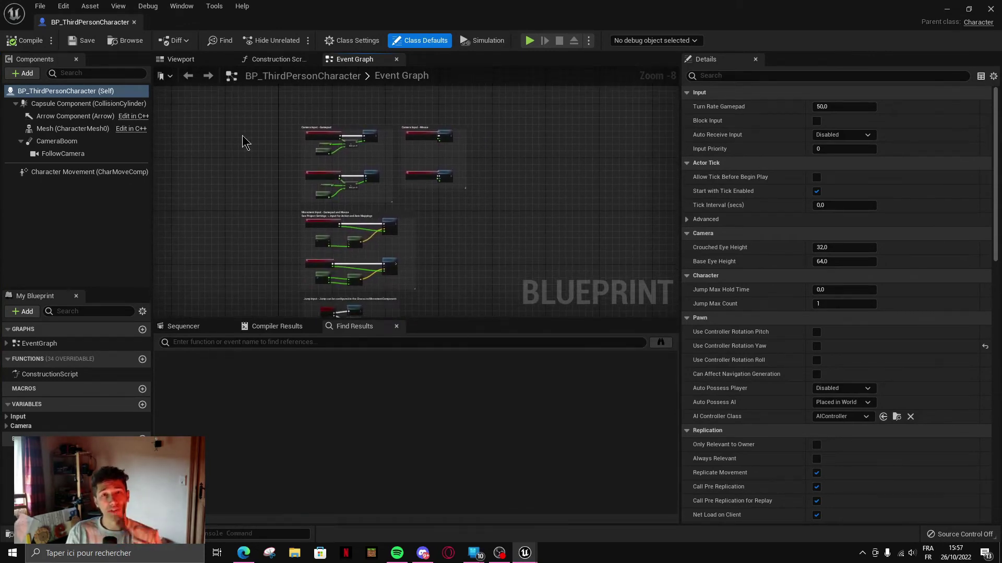
Step: View the character model in the blueprint's viewport from another angle, and close the blueprint editor
{"action": "left_click", "coordinate": [180, 59]}
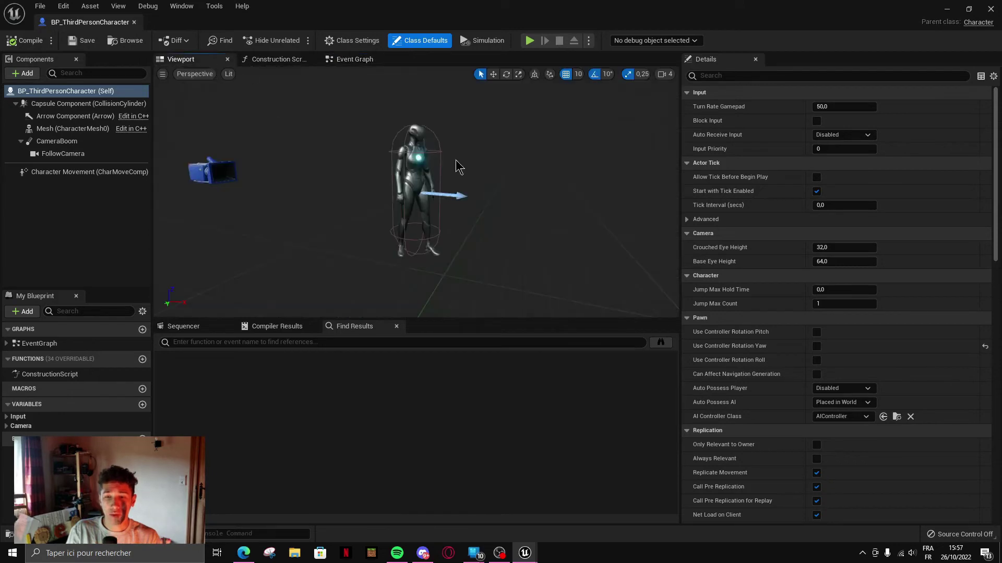
{"action": "right_click_drag", "start_coordinate": [463, 154], "coordinate": [448, 156]}
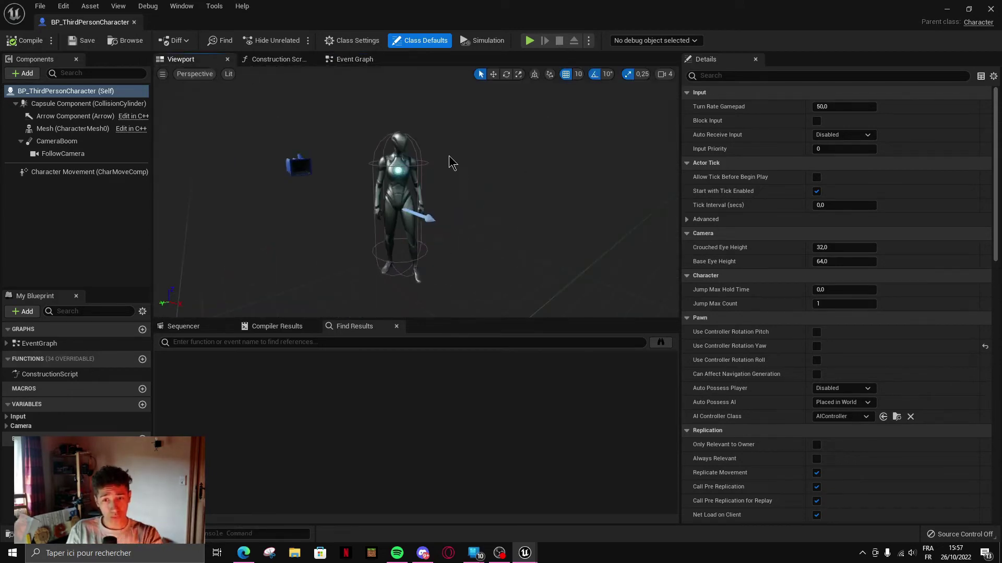
{"action": "left_click", "coordinate": [990, 9]}
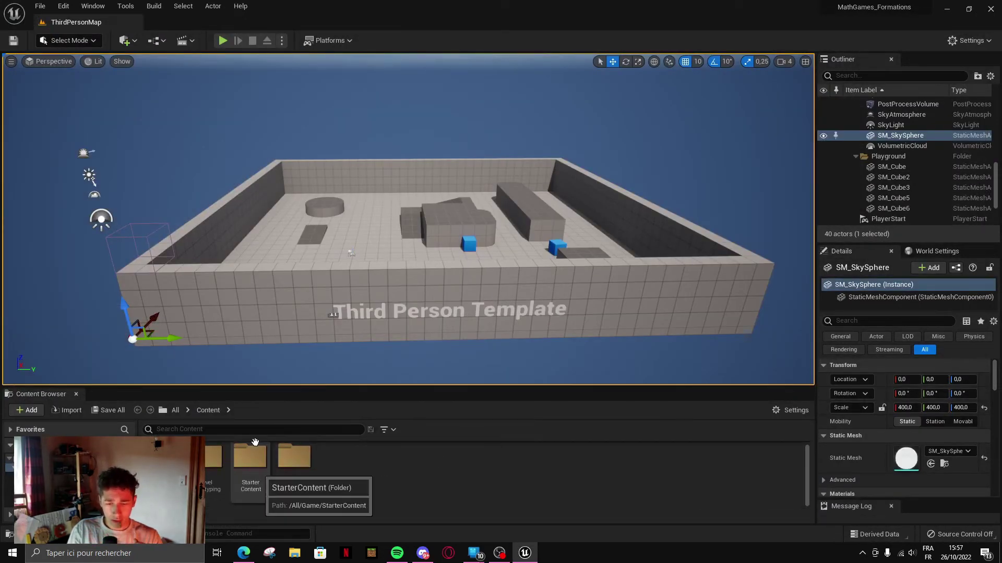
Step: Open the StarterContent folder and look through the meshes in its Props subfolder
{"action": "double_click", "coordinate": [247, 461]}
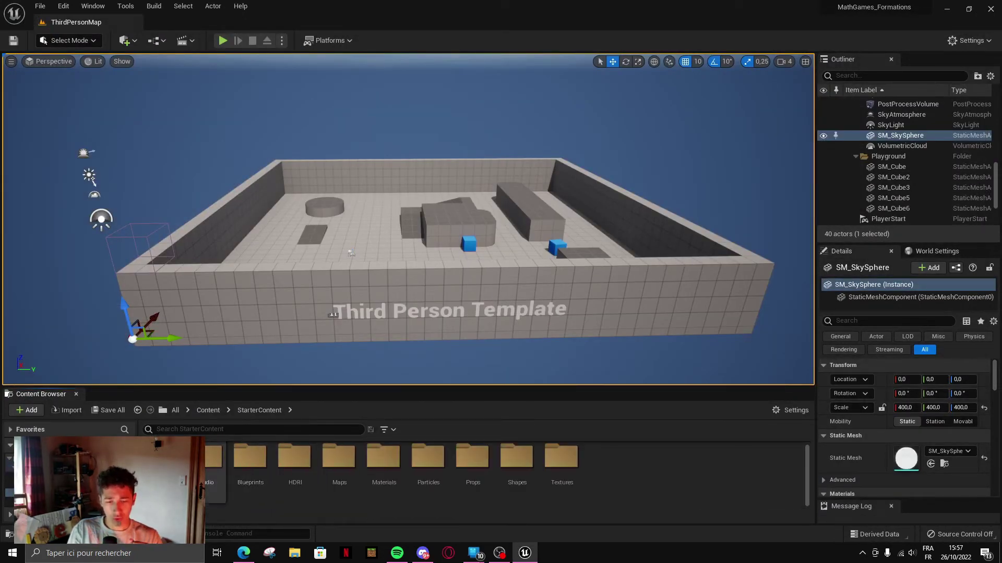
{"action": "double_click", "coordinate": [470, 464]}
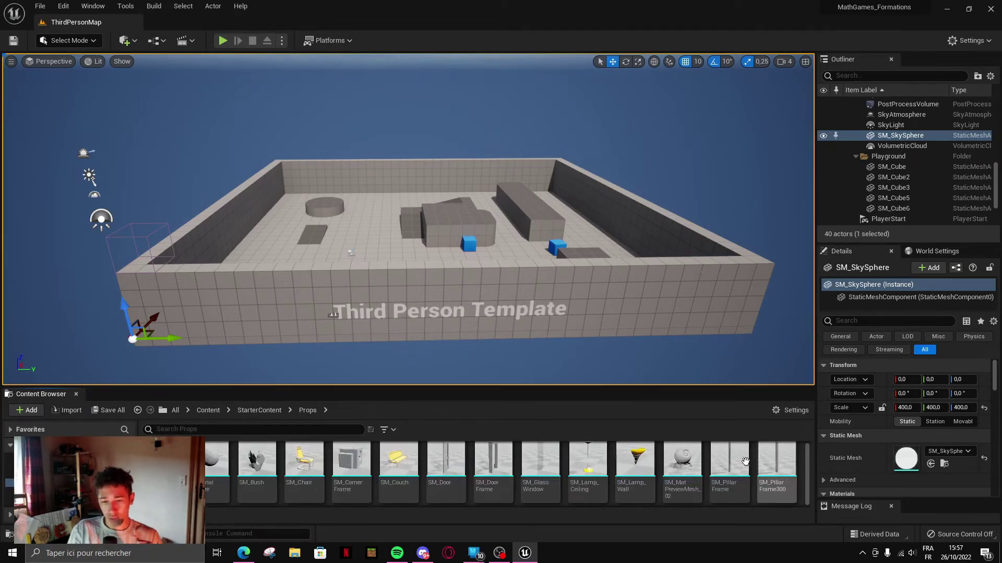
{"action": "scroll", "coordinate": [522, 495], "scroll_direction": "down", "scroll_amount": 4}
{"action": "key", "text": "alt+Left"}
Step: Look inside the Architecture, Audio and Blueprints folders of the starter content, and return to the Content folder
{"action": "double_click", "coordinate": [163, 467]}
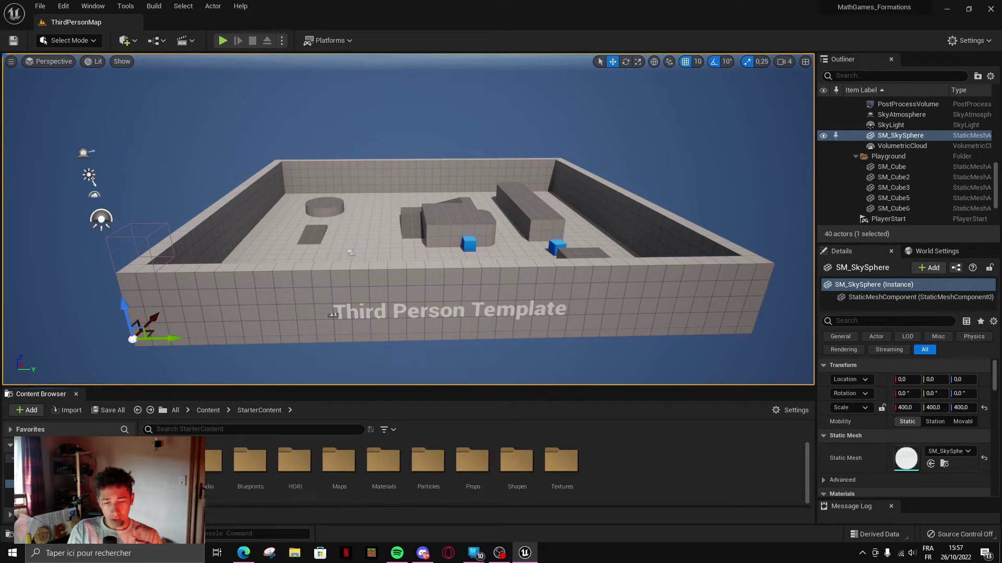
{"action": "key", "text": "alt+Left"}
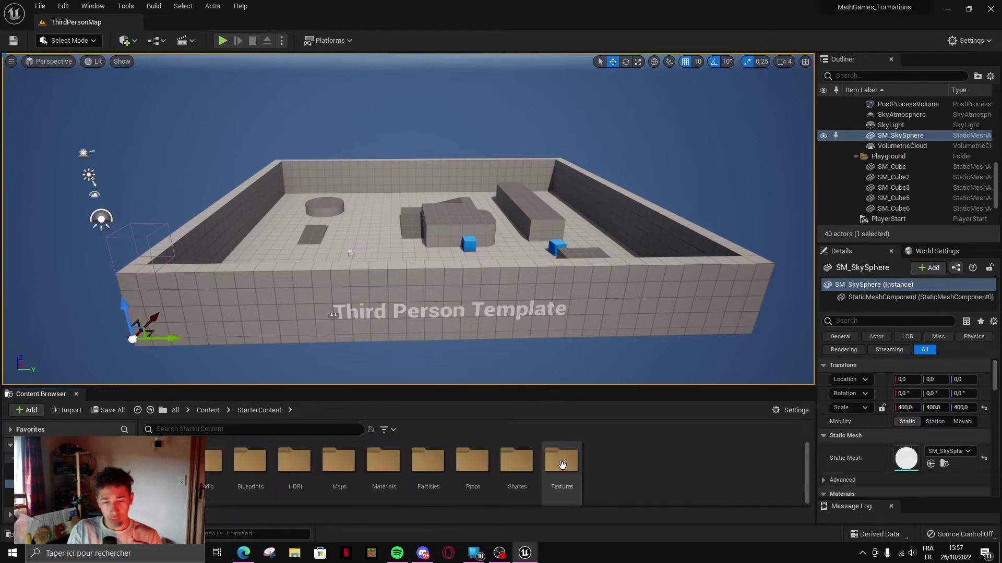
{"action": "double_click", "coordinate": [215, 461]}
{"action": "scroll", "coordinate": [499, 487], "scroll_direction": "down", "scroll_amount": 4}
{"action": "key", "text": "alt+Left"}
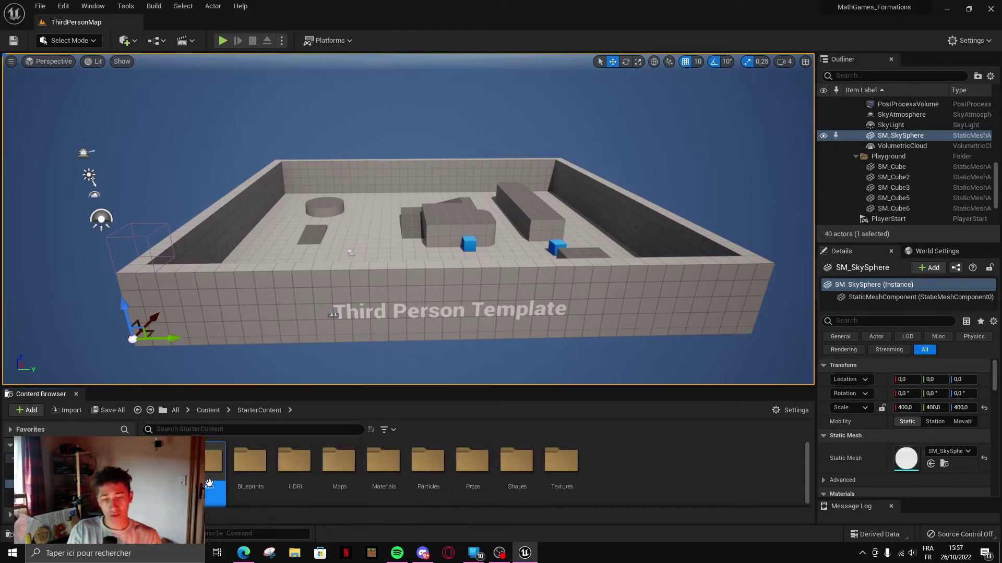
{"action": "double_click", "coordinate": [250, 473]}
{"action": "key", "text": "alt+Left"}
{"action": "key", "text": "alt+Left"}
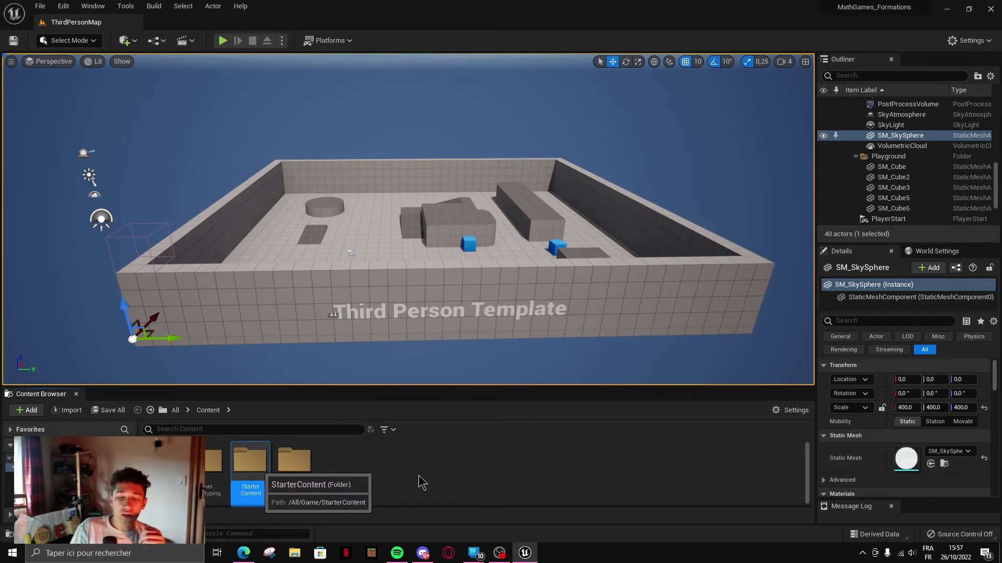
Step: Look at the LevelPrototyping folder and go through the project's folder tree down to ThirdPerson
{"action": "double_click", "coordinate": [218, 463]}
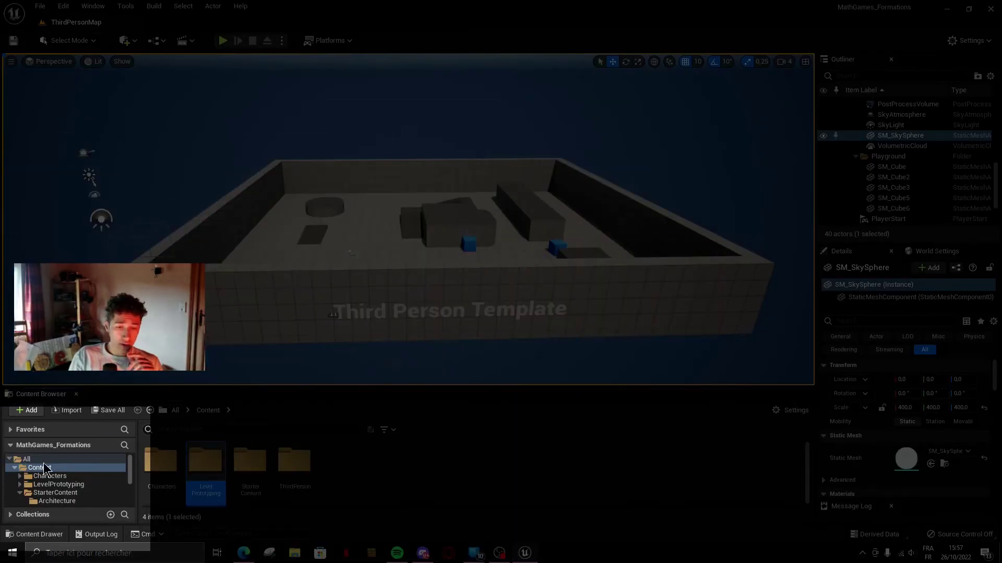
{"action": "scroll", "coordinate": [45, 468], "scroll_direction": "down", "scroll_amount": 4}
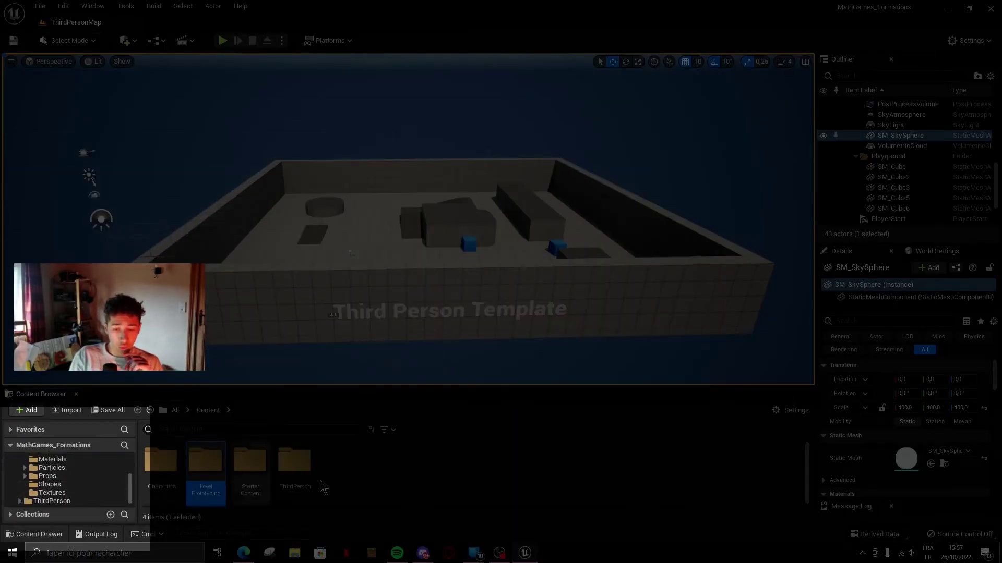
{"action": "left_click", "coordinate": [20, 501]}
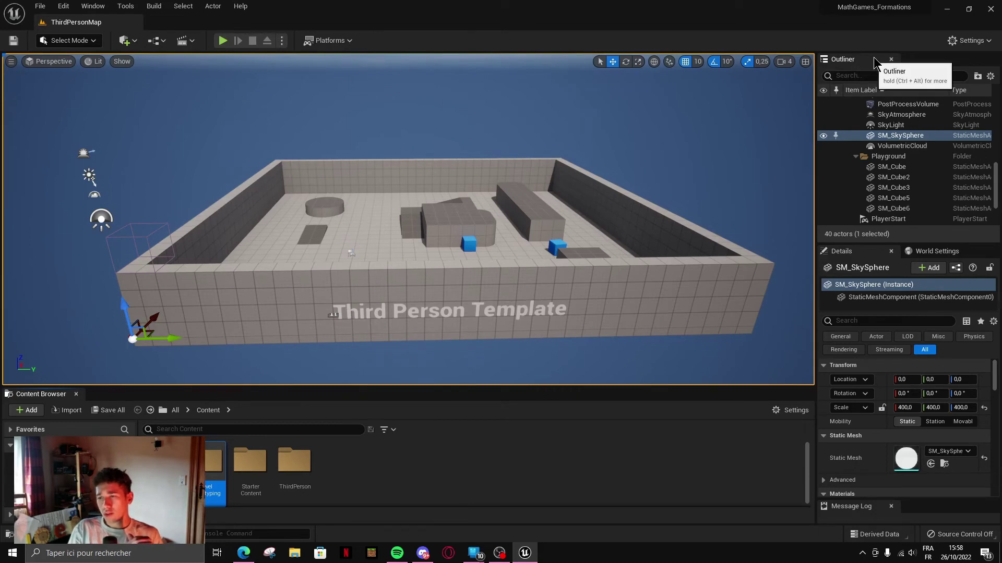
Step: Look through the level's actor list in the Outliner, back up to its first entries
{"action": "scroll", "coordinate": [925, 149], "scroll_direction": "down", "scroll_amount": 2}
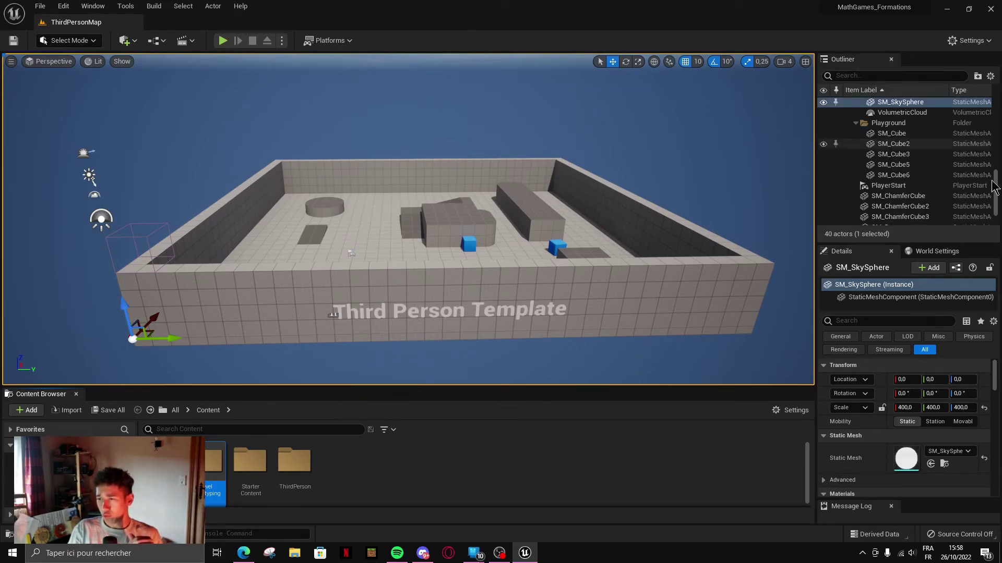
{"action": "scroll", "coordinate": [992, 181], "scroll_direction": "up", "scroll_amount": 5}
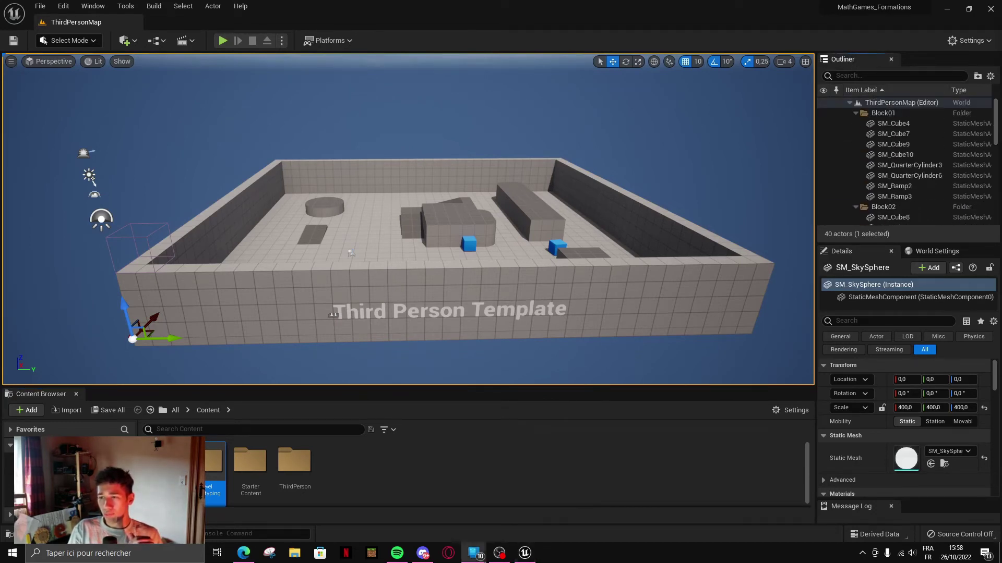
Step: Select the blue cube in front of the middle block, review its details, stretch it along X and adjust its placement
{"action": "left_click", "coordinate": [471, 242]}
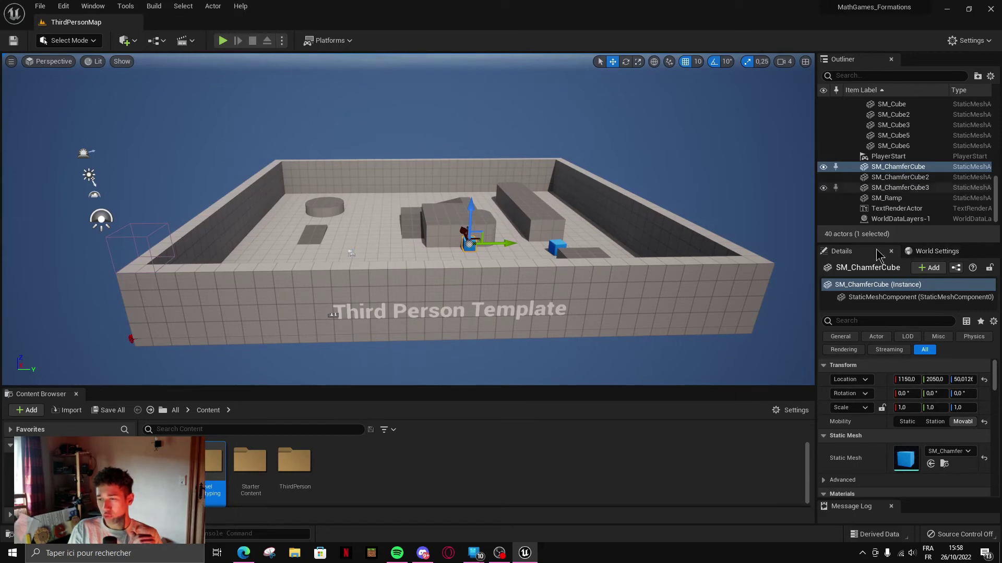
{"action": "scroll", "coordinate": [918, 365], "scroll_direction": "down", "scroll_amount": 1}
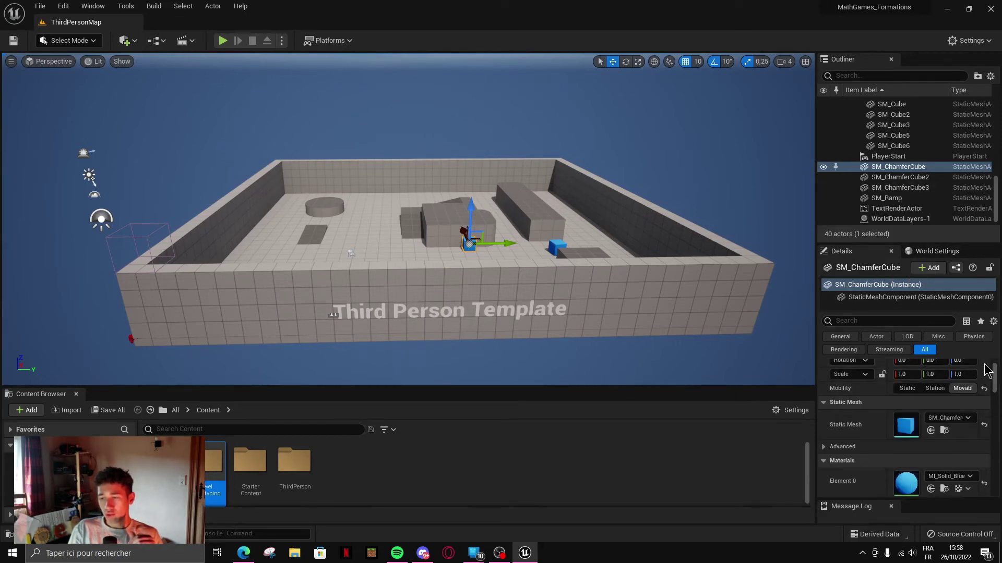
{"action": "scroll", "coordinate": [975, 390], "scroll_direction": "down", "scroll_amount": 2}
{"action": "scroll", "coordinate": [986, 395], "scroll_direction": "up", "scroll_amount": 3}
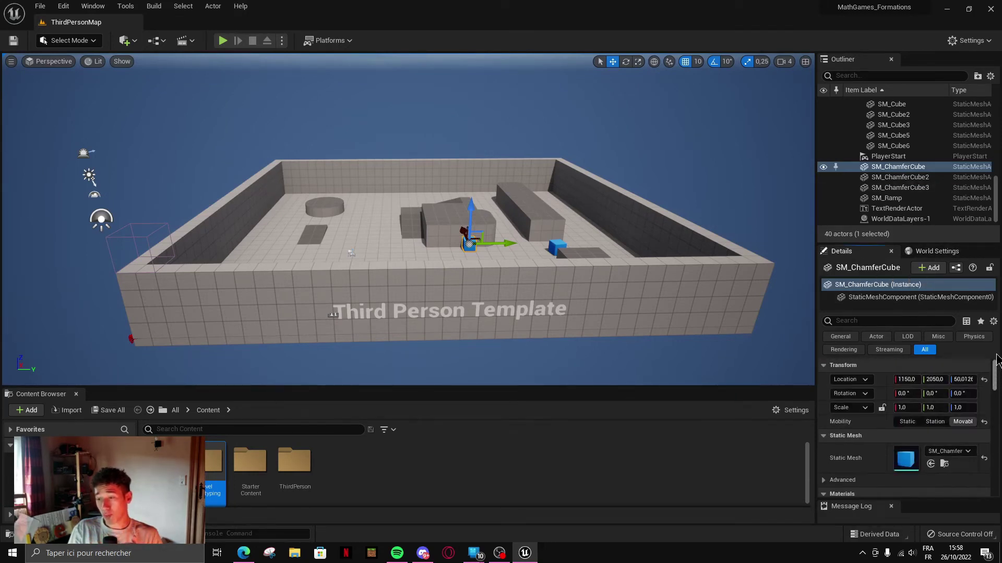
{"action": "left_click_drag", "start_coordinate": [907, 408], "coordinate": [940, 408]}
{"action": "mouse_move", "coordinate": [907, 394]}
{"action": "left_mouse_down"}
{"action": "mouse_move", "coordinate": [934, 394]}
{"action": "mouse_move", "coordinate": [926, 379]}
{"action": "mouse_move", "coordinate": [907, 379]}
{"action": "left_mouse_up"}
Step: Replace the stretched cube's Element 0 material with M_Wood_Walnut and view the bar up close
{"action": "scroll", "coordinate": [972, 412], "scroll_direction": "down", "scroll_amount": 3}
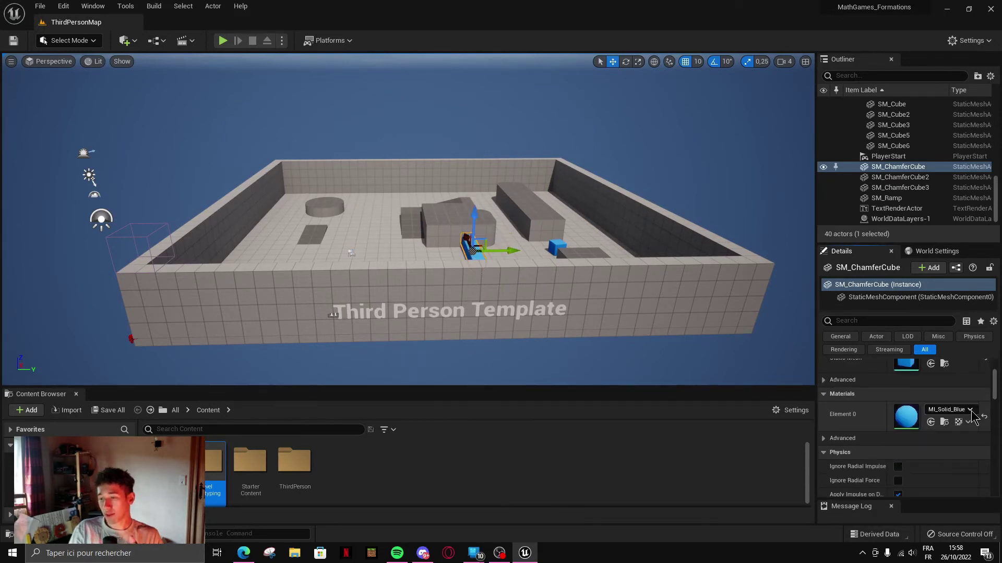
{"action": "left_click", "coordinate": [970, 410]}
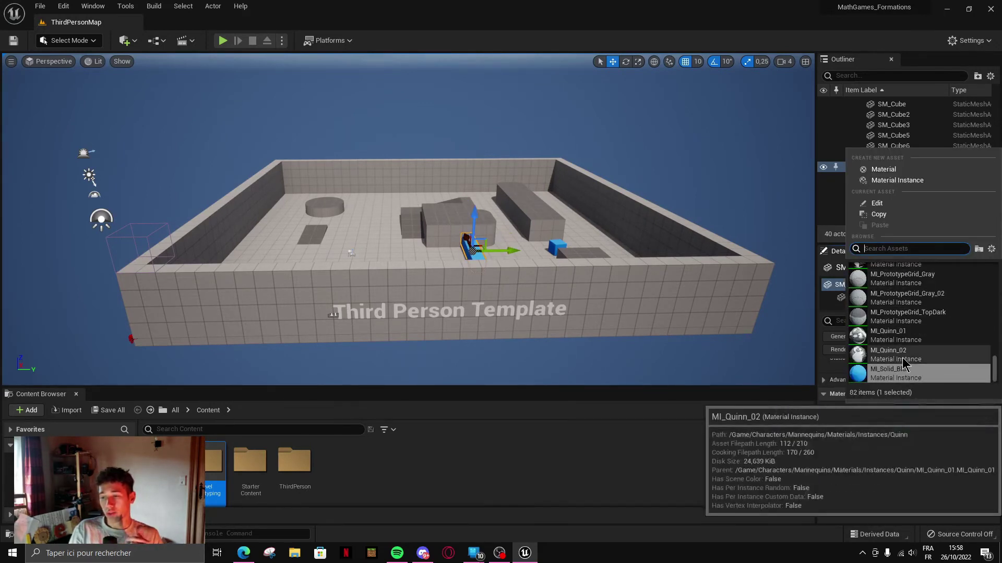
{"action": "scroll", "coordinate": [918, 342], "scroll_direction": "up", "scroll_amount": 3}
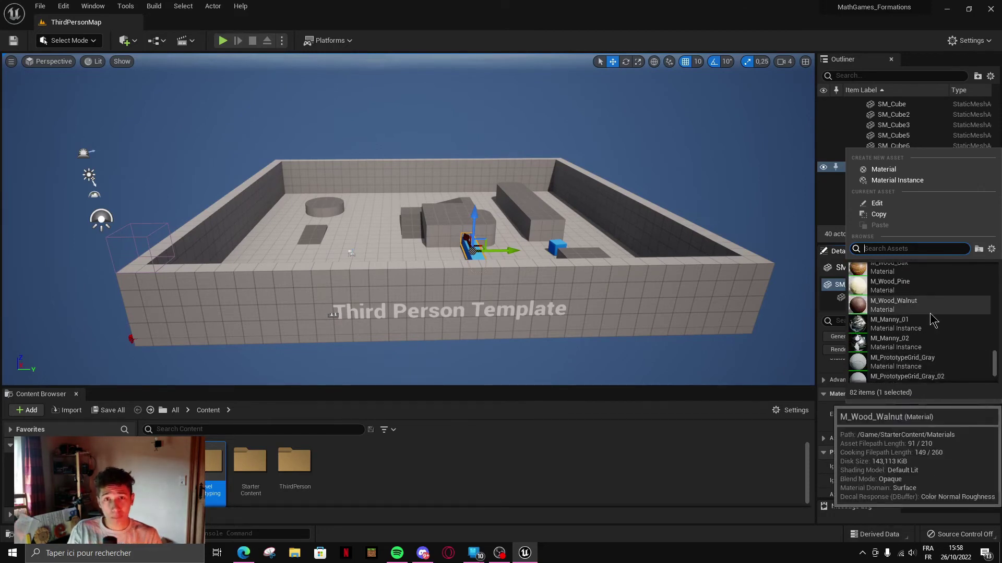
{"action": "left_click", "coordinate": [930, 312]}
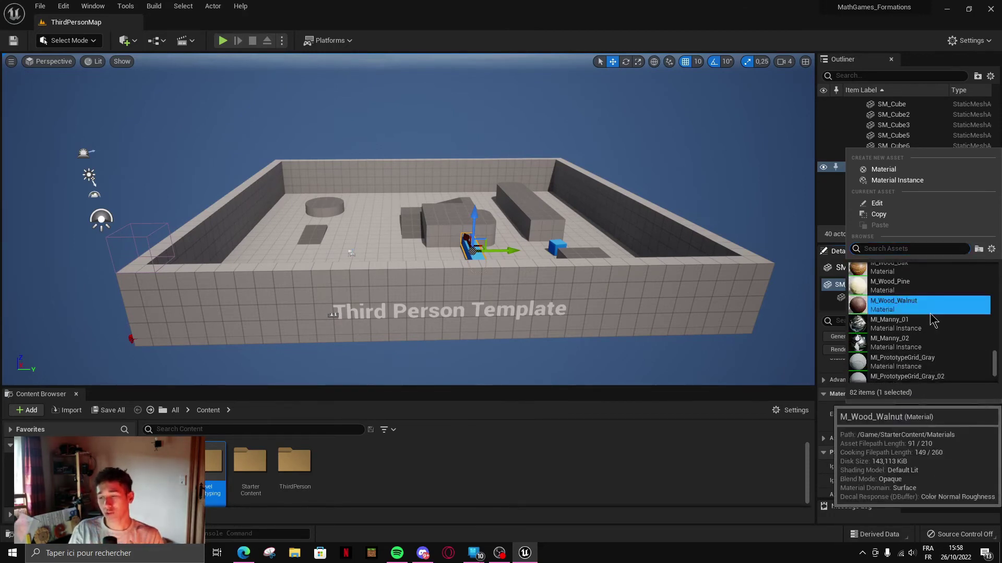
{"action": "right_click_drag", "start_coordinate": [562, 337], "coordinate": [545, 306]}
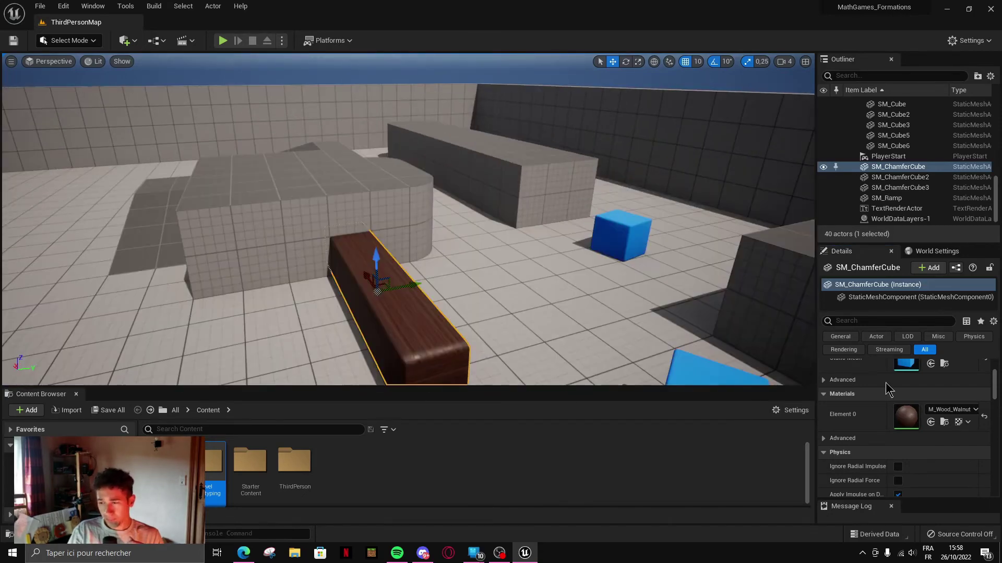
Step: Check the level's World Settings and return to the selected cube's details
{"action": "left_click", "coordinate": [937, 252]}
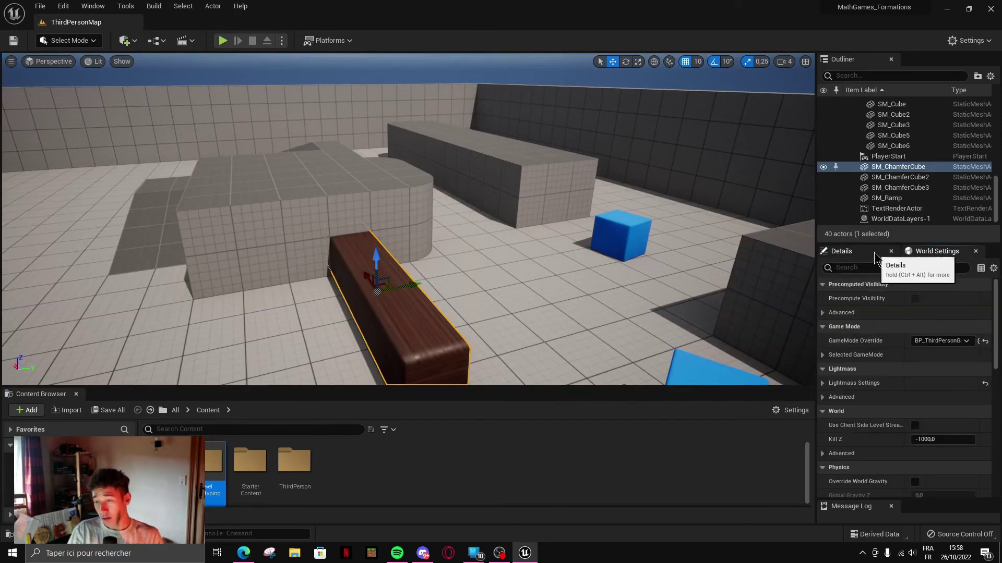
{"action": "left_click", "coordinate": [856, 251]}
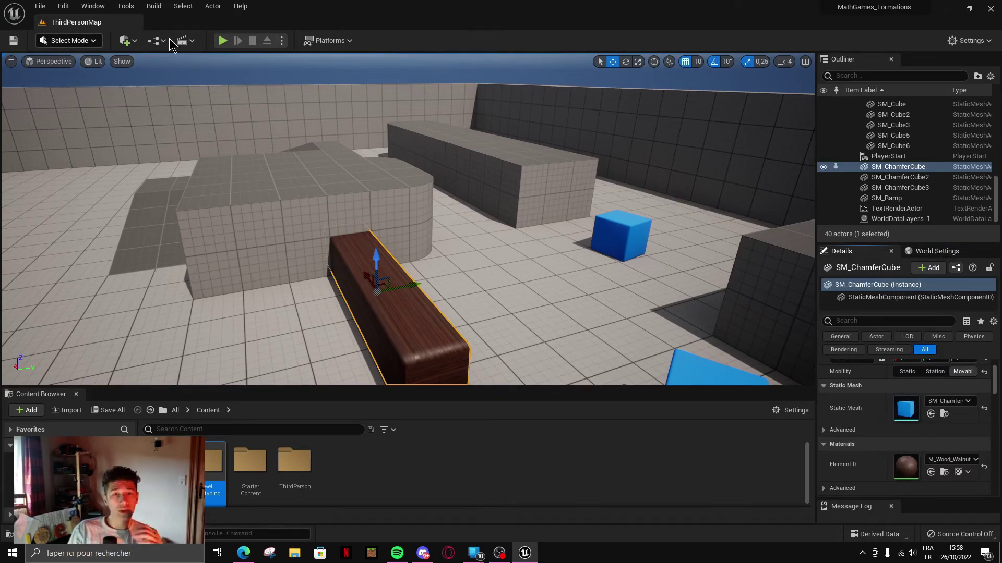
Step: Switch the editor to Landscape mode and look at the new landscape preview over the level
{"action": "left_click", "coordinate": [92, 45]}
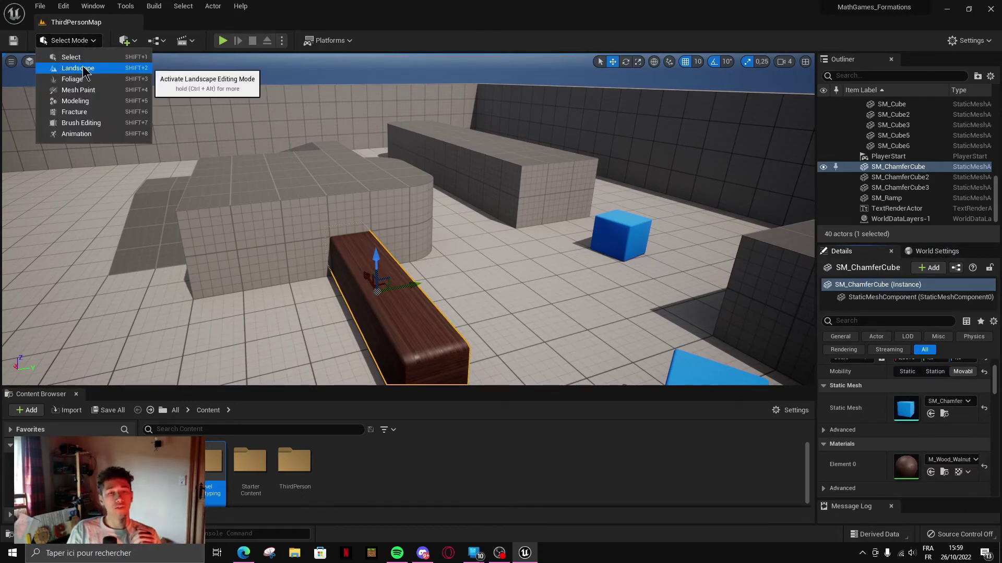
{"action": "left_click", "coordinate": [82, 67]}
{"action": "scroll", "coordinate": [373, 309], "scroll_direction": "down", "scroll_amount": 2}
{"action": "middle_click_drag", "start_coordinate": [372, 314], "coordinate": [378, 322]}
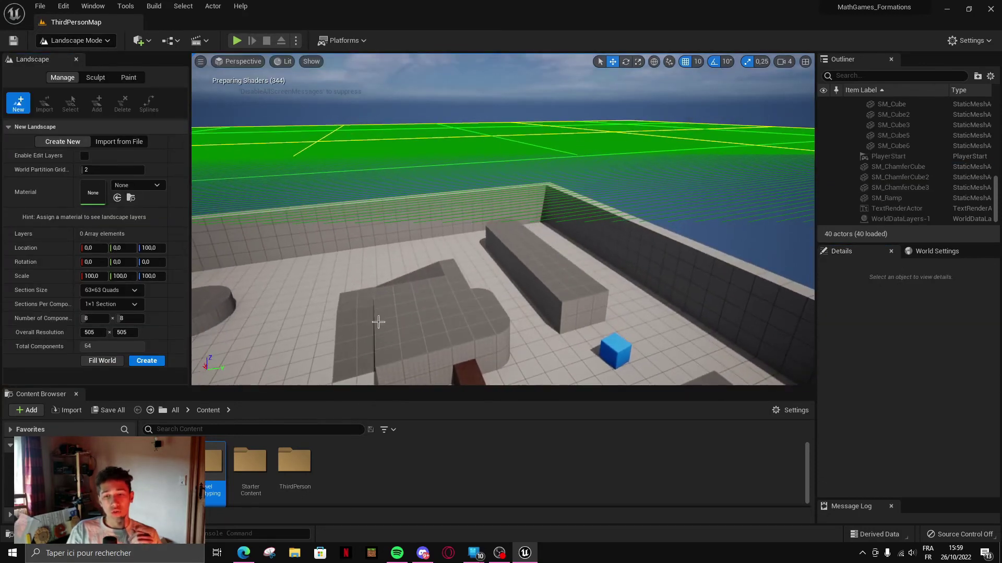
Step: Switch to Foliage mode to look at its painting tools, and return to Select mode
{"action": "left_click", "coordinate": [93, 43]}
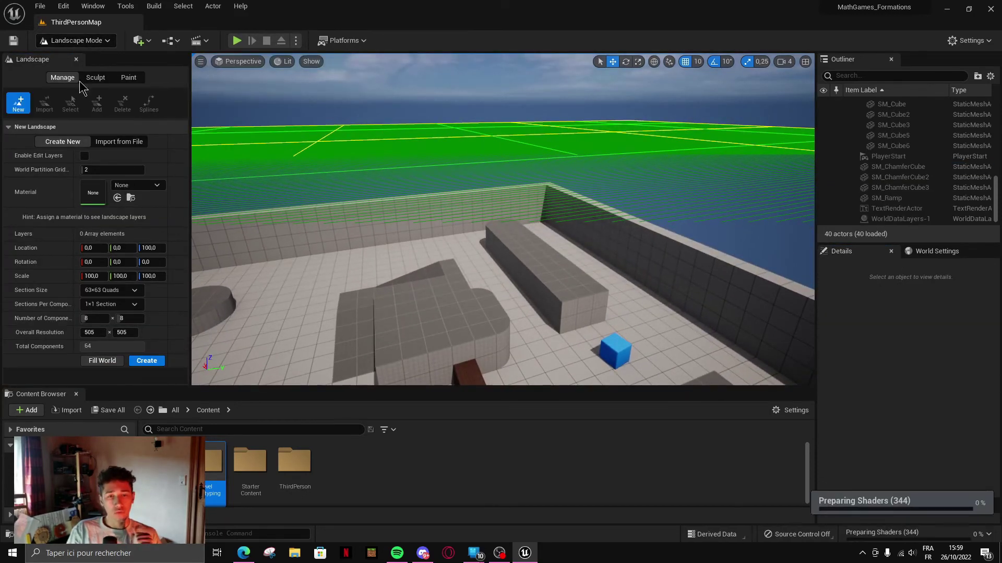
{"action": "left_click", "coordinate": [79, 81]}
{"action": "left_click", "coordinate": [84, 41]}
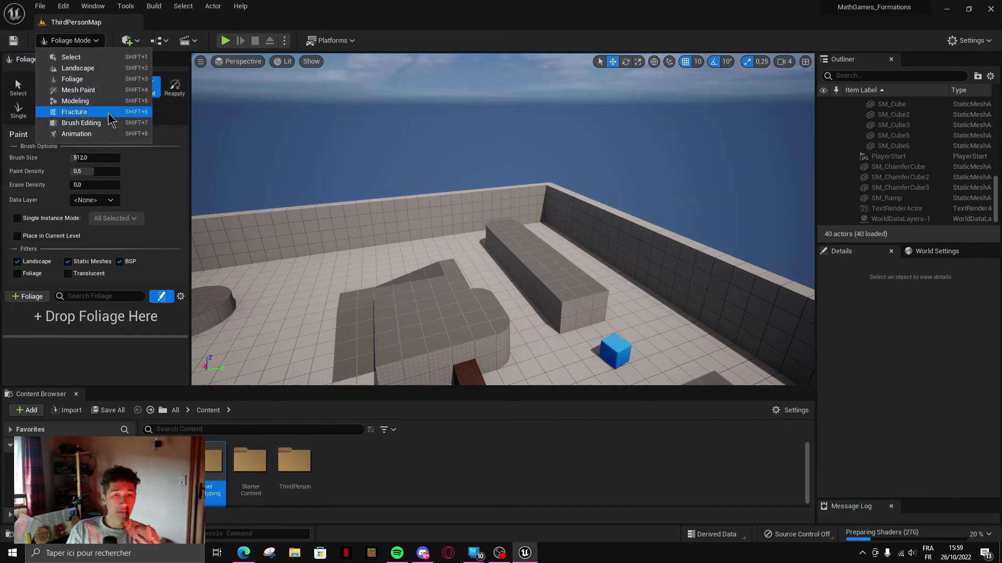
{"action": "left_click", "coordinate": [93, 57]}
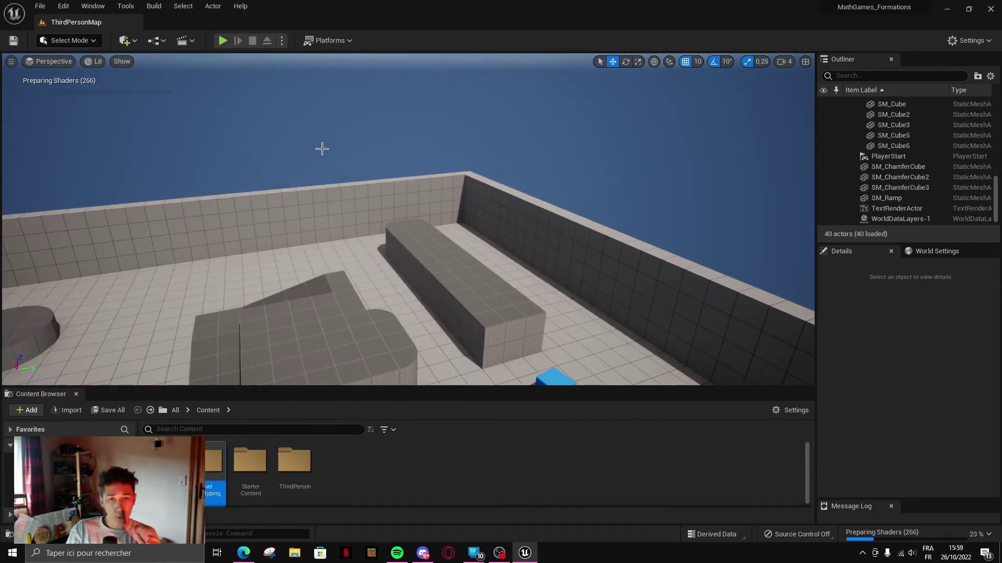
Step: Place a Cube shape on the open floor near the player start, and a basic Character actor behind it
{"action": "right_click_drag", "start_coordinate": [322, 150], "coordinate": [322, 170]}
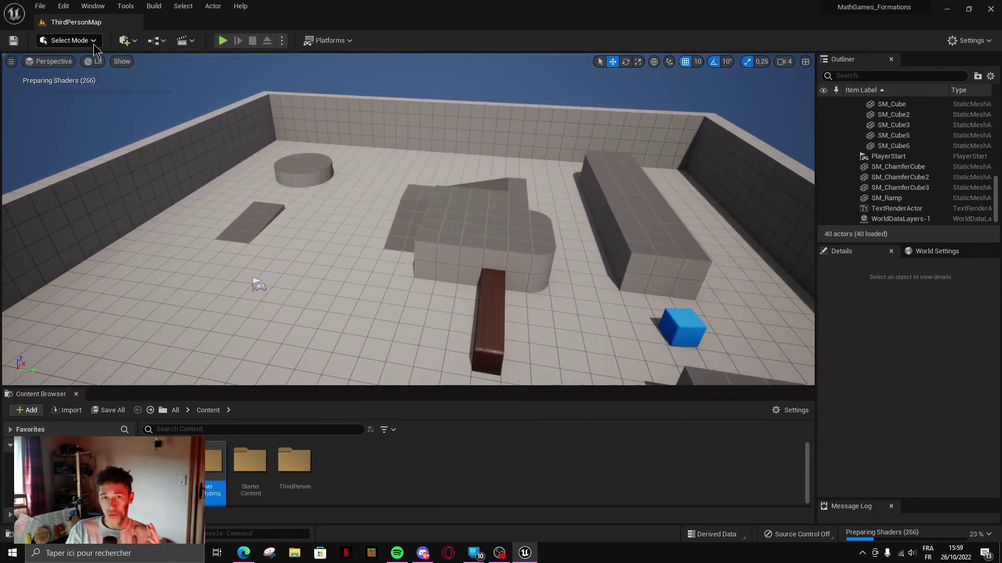
{"action": "left_click", "coordinate": [127, 40]}
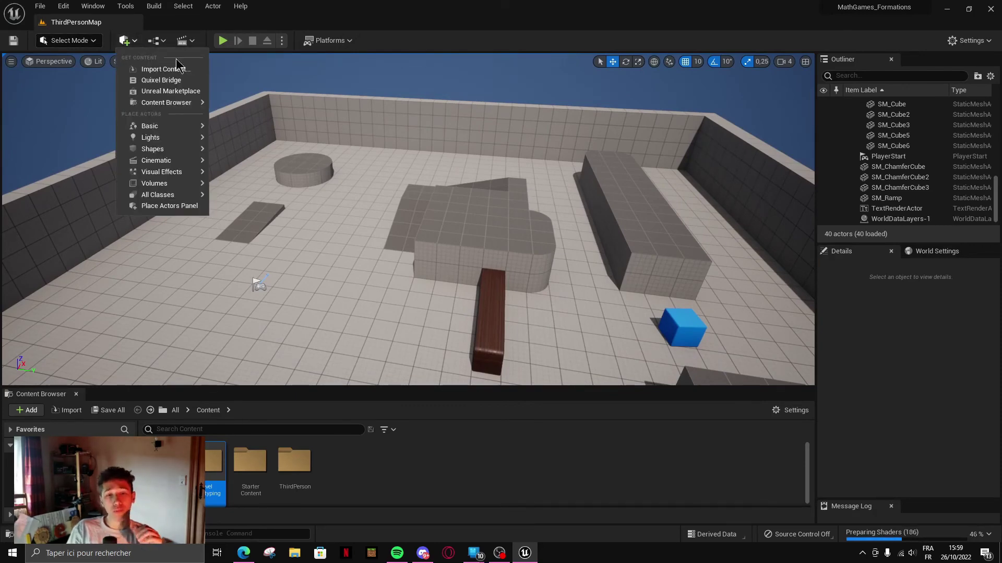
{"action": "mouse_move", "coordinate": [155, 148]}
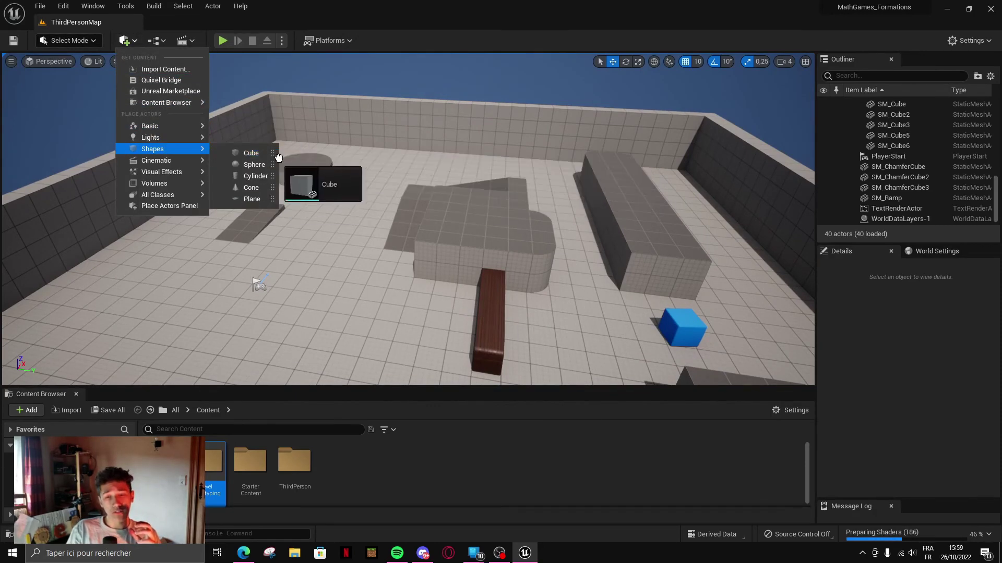
{"action": "left_click_drag", "start_coordinate": [279, 157], "coordinate": [348, 287]}
{"action": "left_click", "coordinate": [134, 43]}
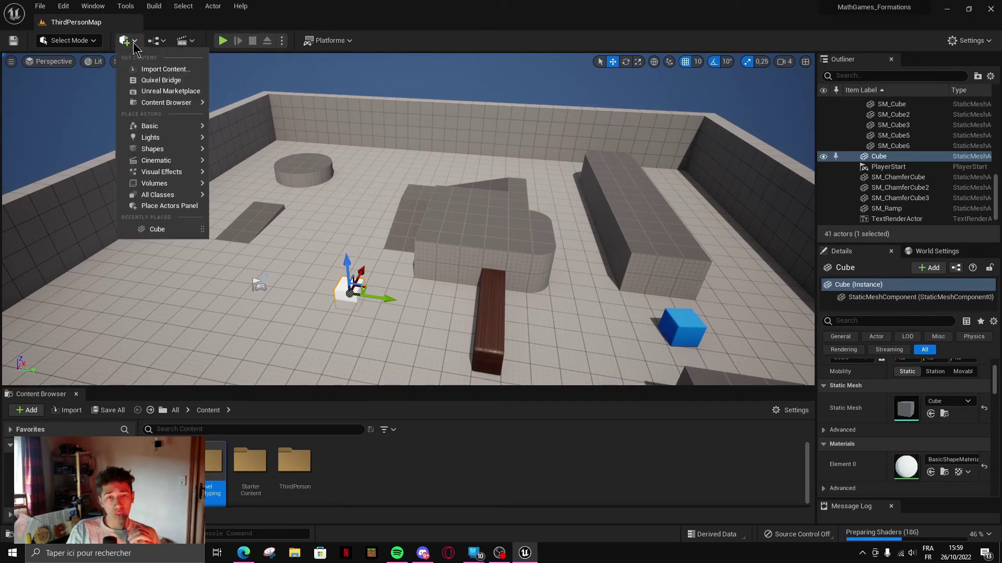
{"action": "mouse_move", "coordinate": [157, 124]}
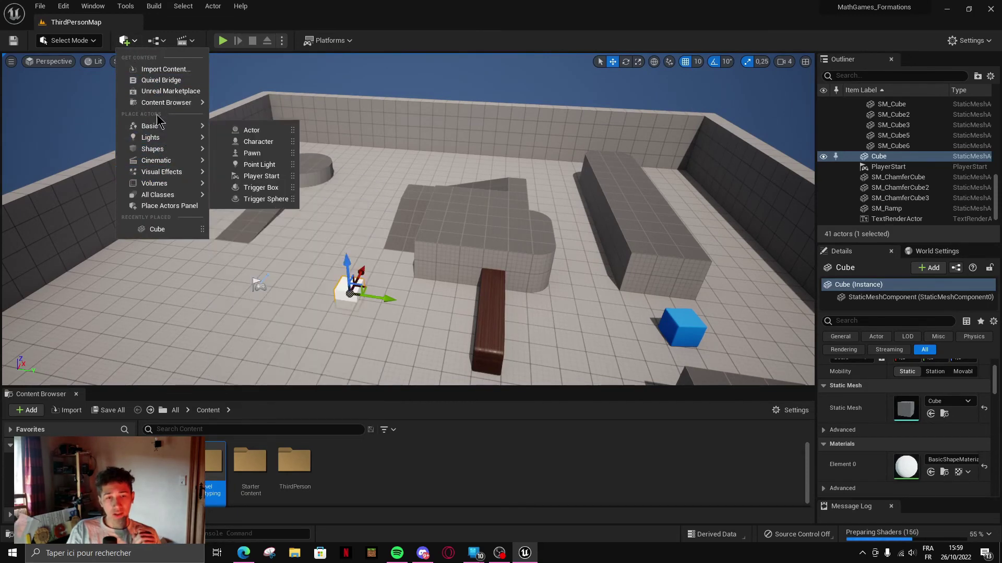
{"action": "left_click_drag", "start_coordinate": [259, 164], "coordinate": [354, 229]}
Step: Place the Floor_400x400 and Pillar_50x500 meshes from the StarterContent Architecture folder in the level near the player start
{"action": "left_click", "coordinate": [269, 467]}
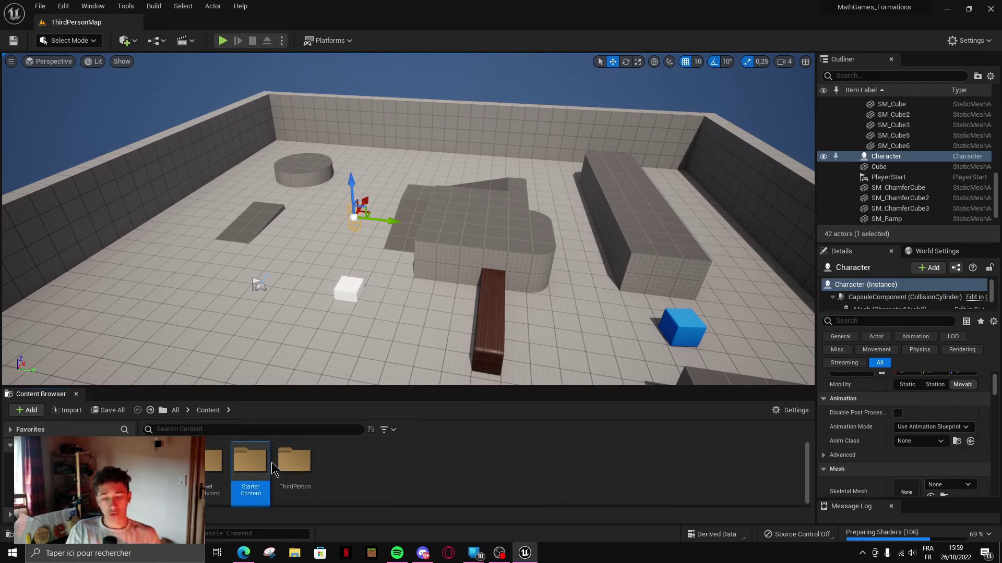
{"action": "double_click", "coordinate": [263, 464]}
{"action": "double_click", "coordinate": [263, 464]}
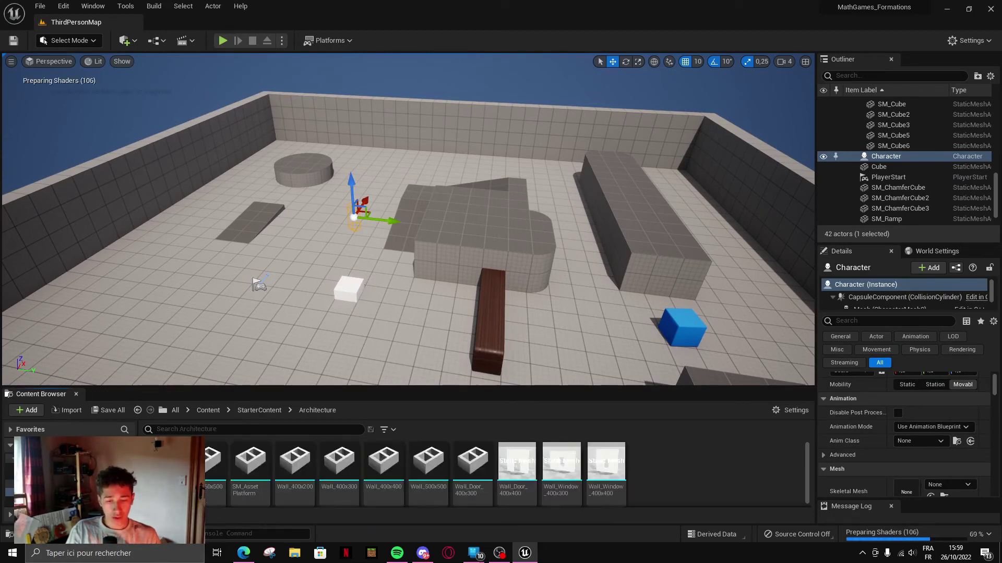
{"action": "left_click_drag", "start_coordinate": [173, 462], "coordinate": [225, 296]}
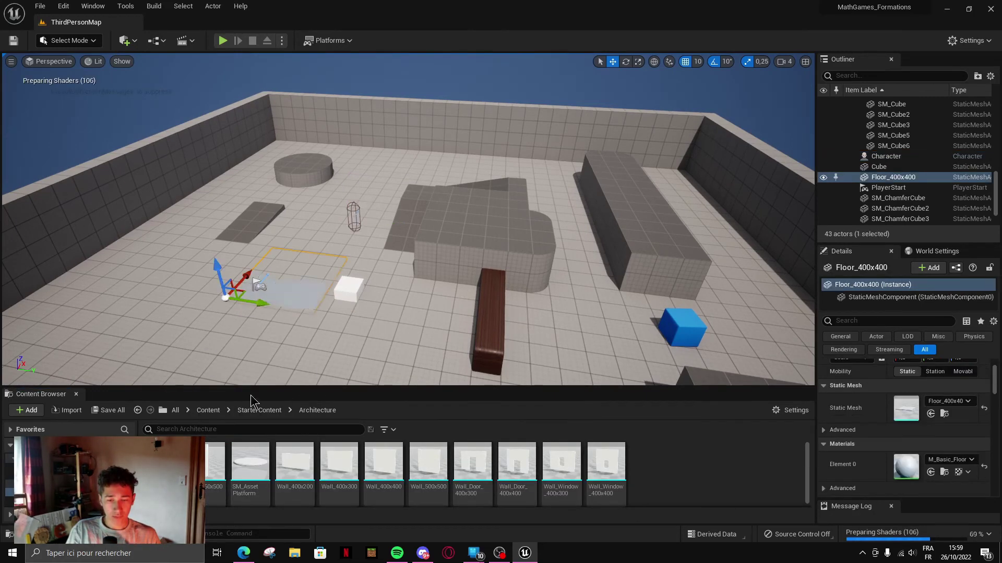
{"action": "left_click_drag", "start_coordinate": [215, 462], "coordinate": [173, 304]}
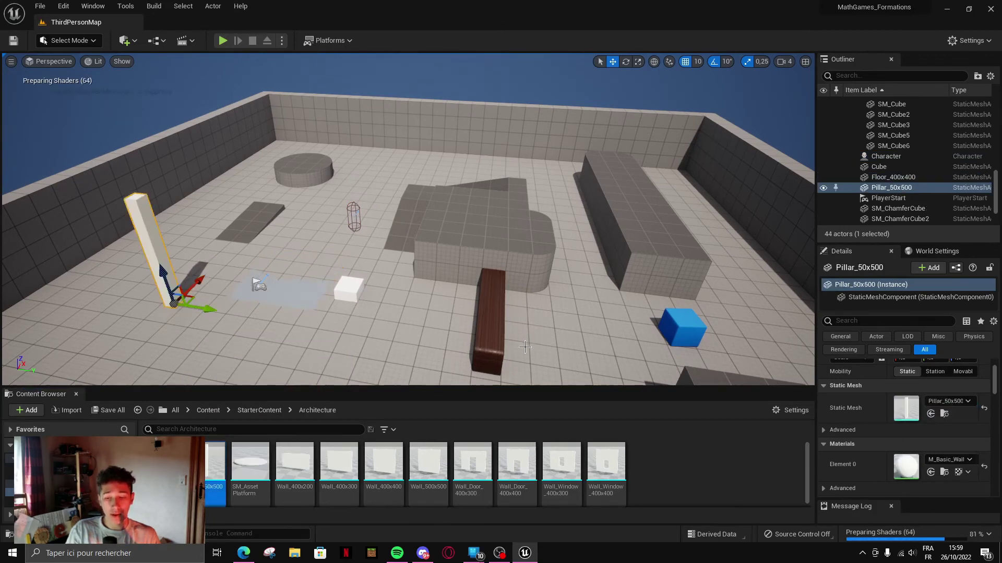
Step: Look through the blueprint class options, open the Level Blueprint to view its available node actions, and close it
{"action": "left_click", "coordinate": [157, 41]}
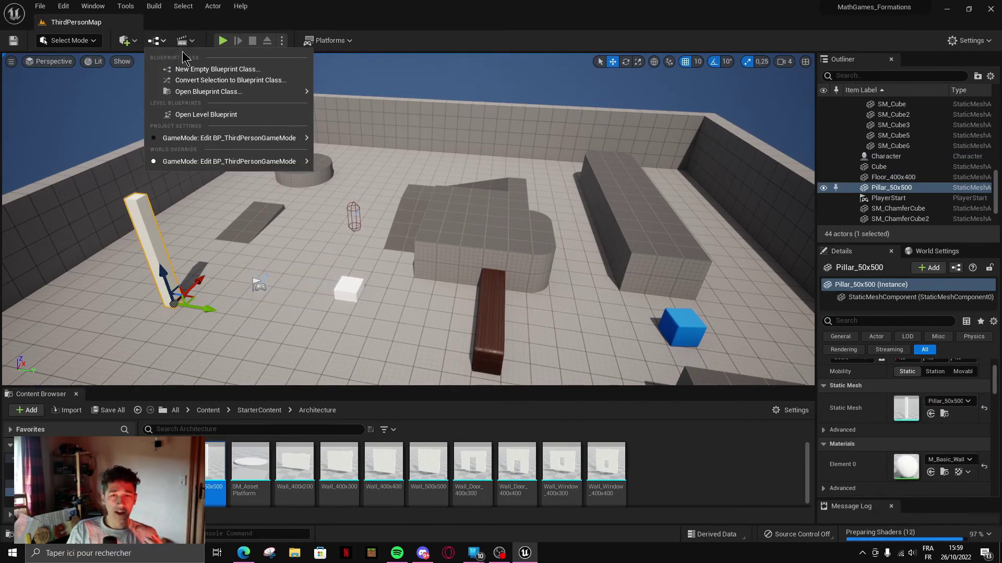
{"action": "mouse_move", "coordinate": [271, 92]}
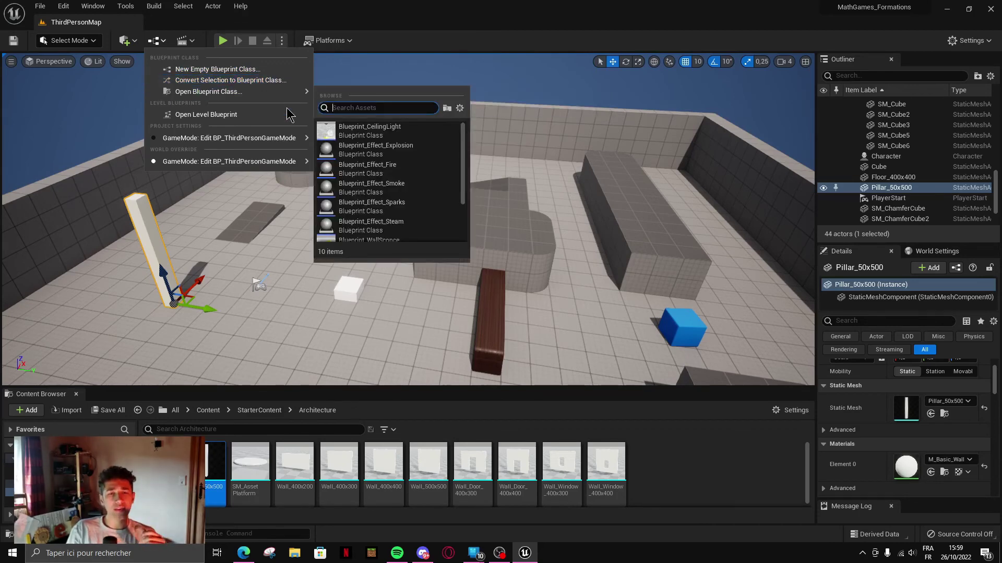
{"action": "left_click", "coordinate": [202, 117]}
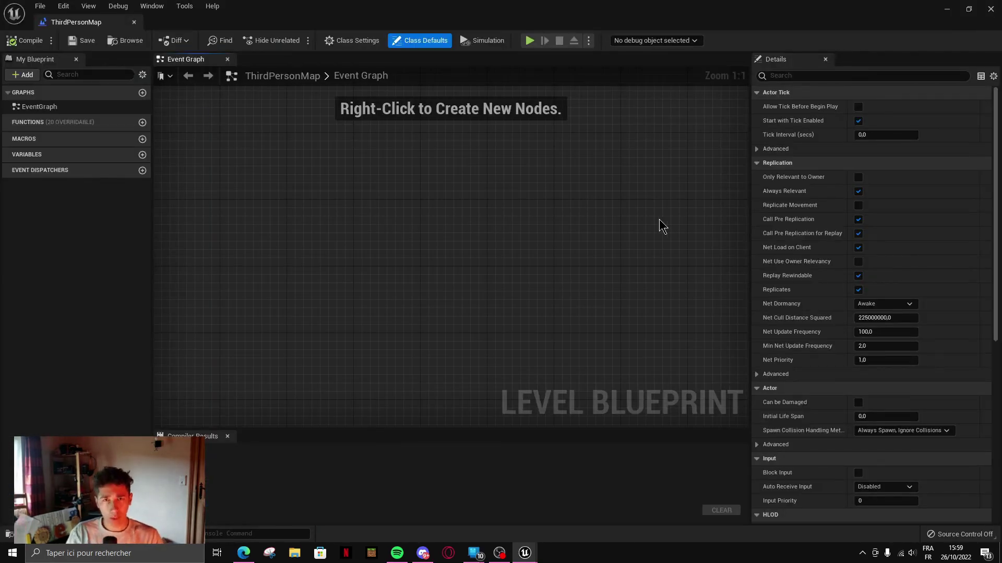
{"action": "right_click", "coordinate": [281, 215]}
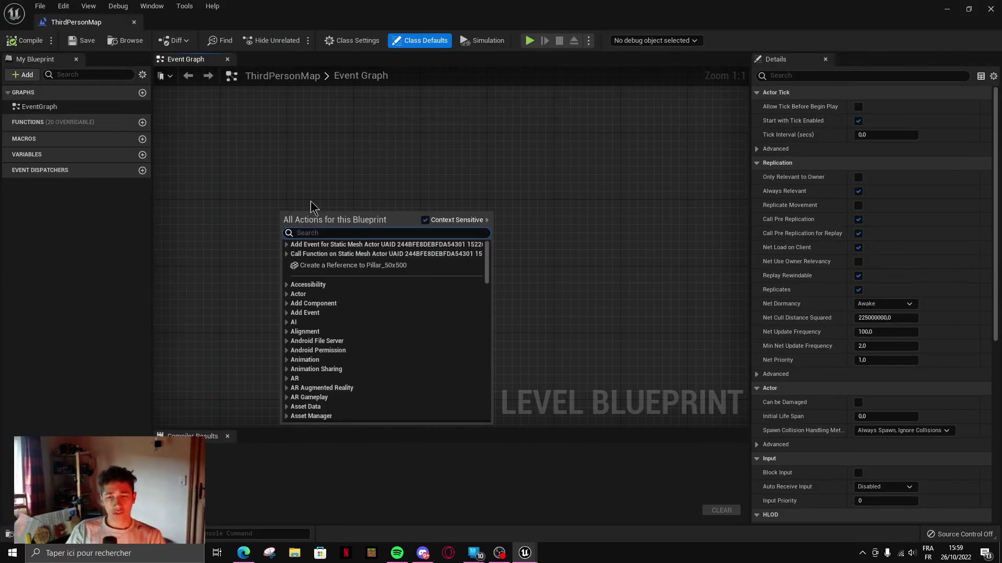
{"action": "left_click", "coordinate": [390, 175]}
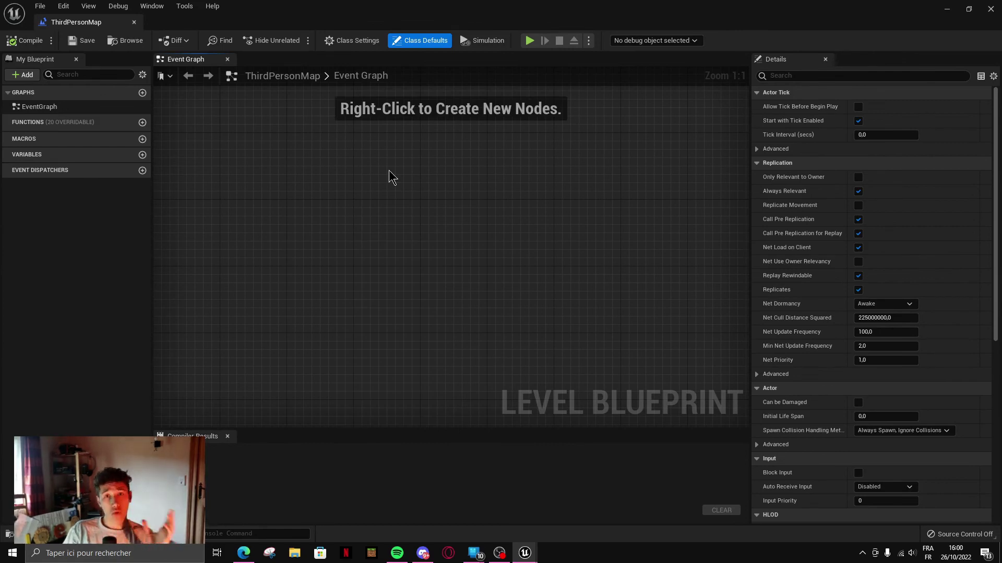
{"action": "left_click", "coordinate": [135, 22]}
Step: Check the options for adding level and master sequences, and start playing the level in the viewport
{"action": "left_click", "coordinate": [185, 42]}
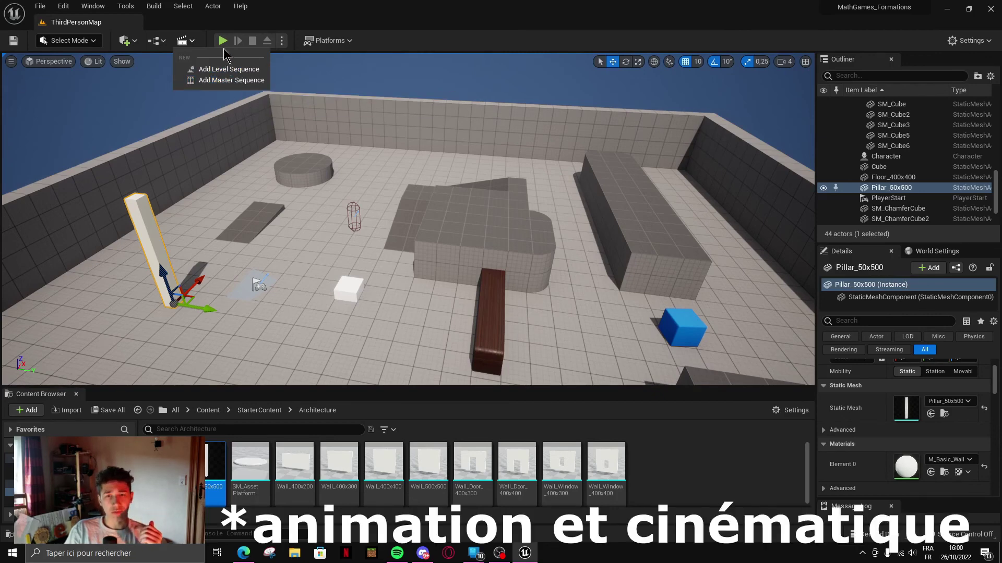
{"action": "left_click", "coordinate": [224, 25]}
{"action": "left_click", "coordinate": [223, 41]}
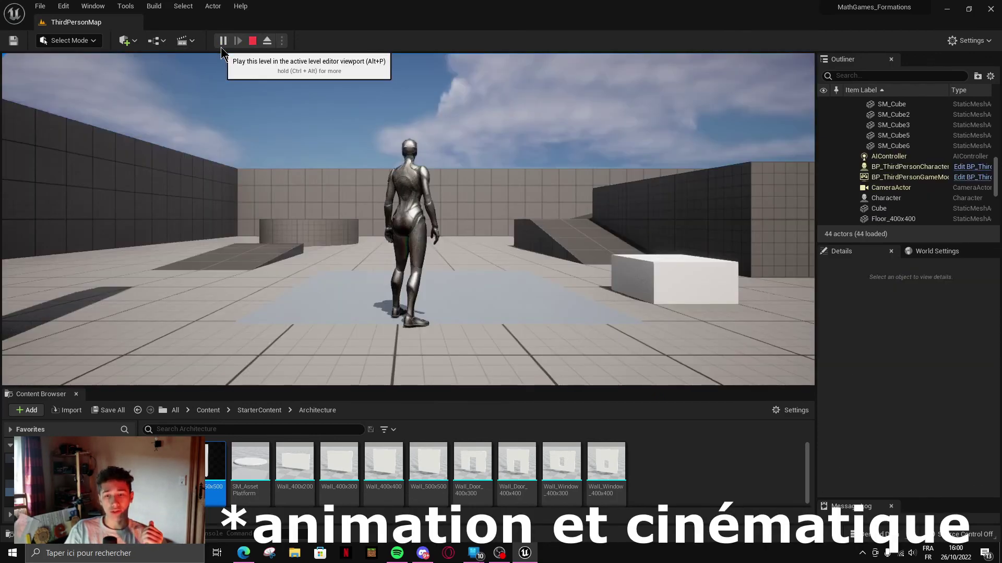